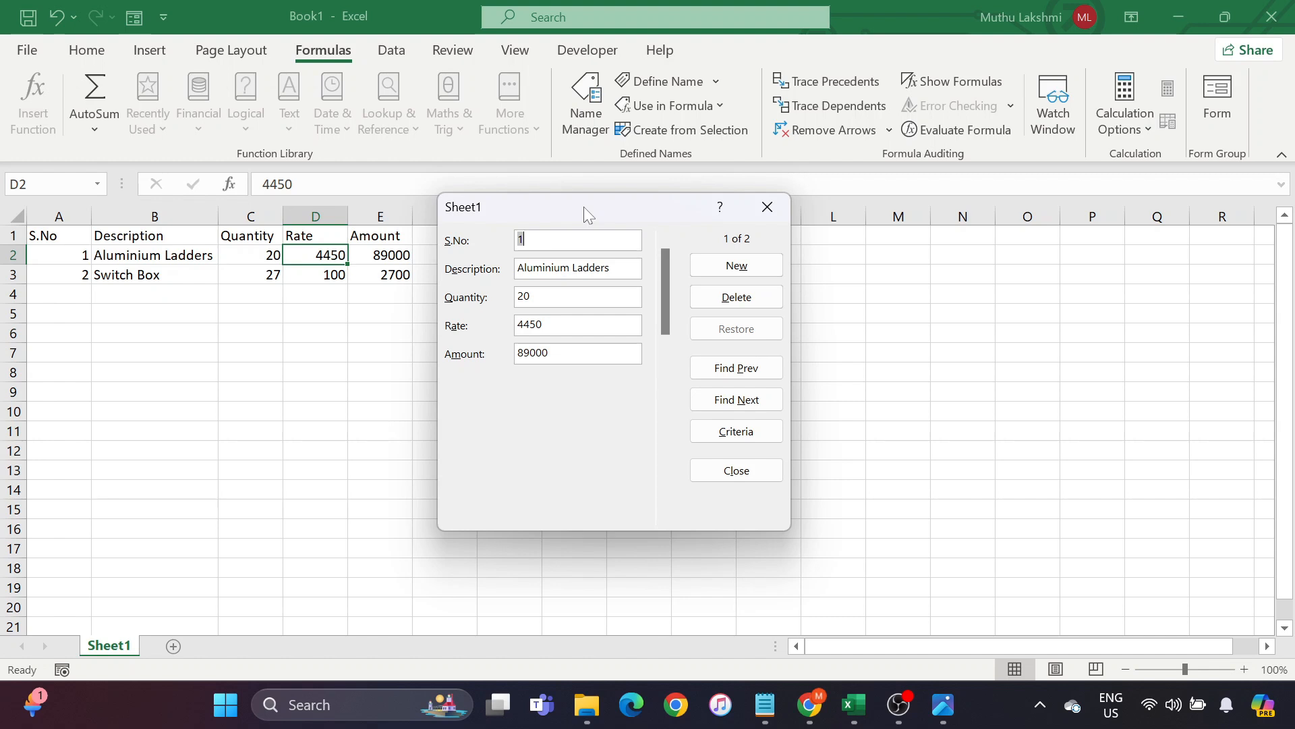
- Close the data form and browse the sample invoice images, from the bill of supply through the tax invoice to the bilingual invoice
left_click(767, 206)
left_click(513, 267)
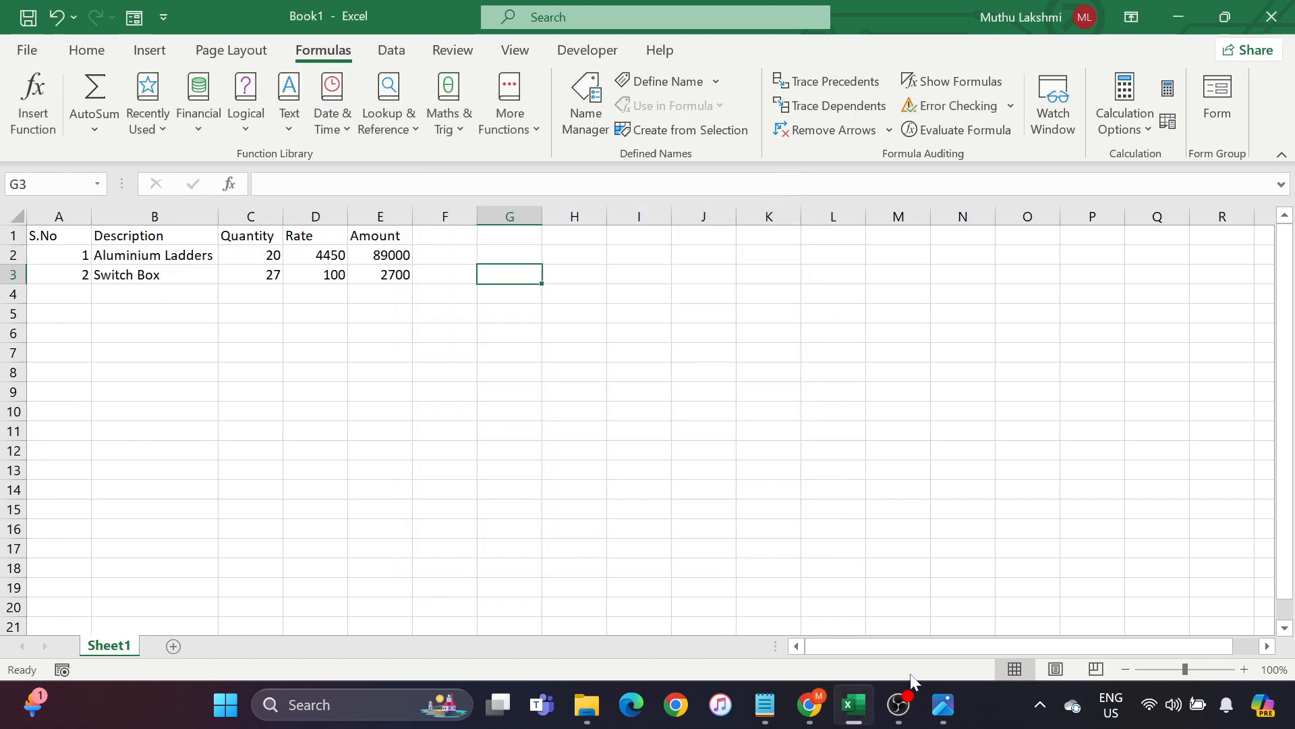
left_click(937, 699)
left_click(807, 600)
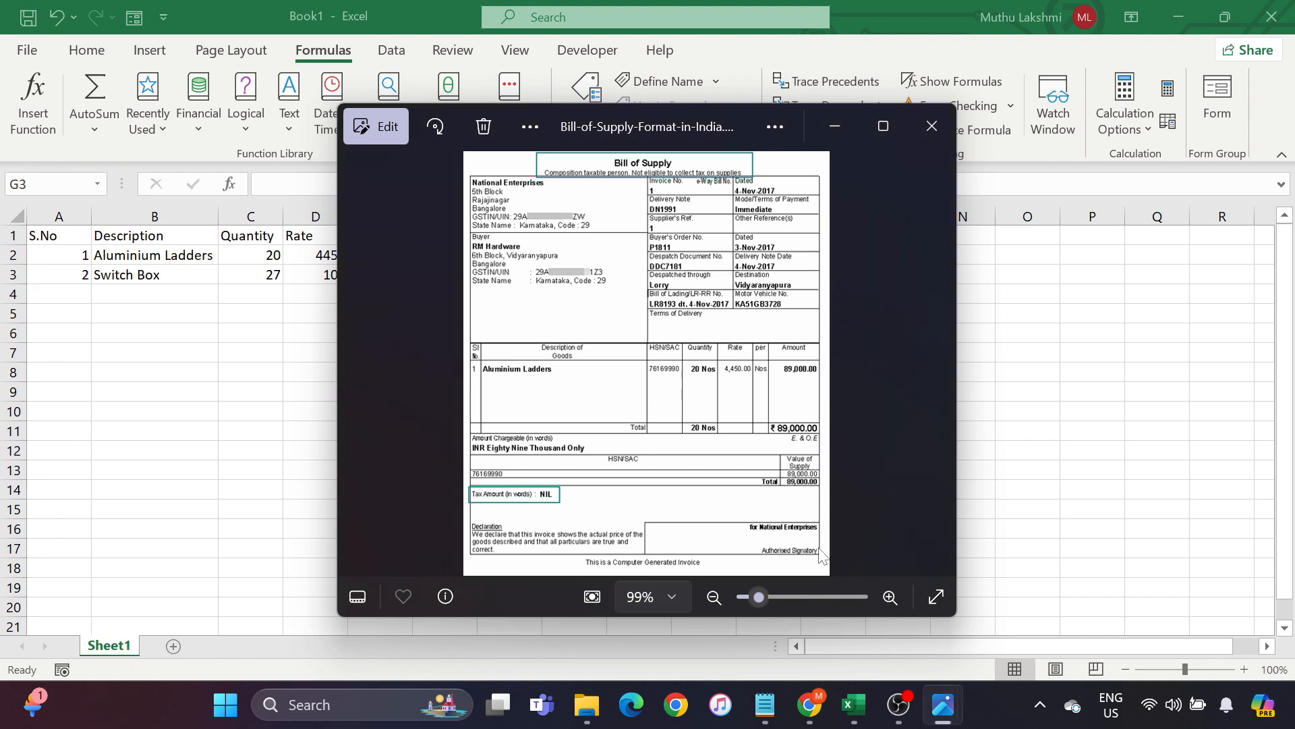
left_click(937, 362)
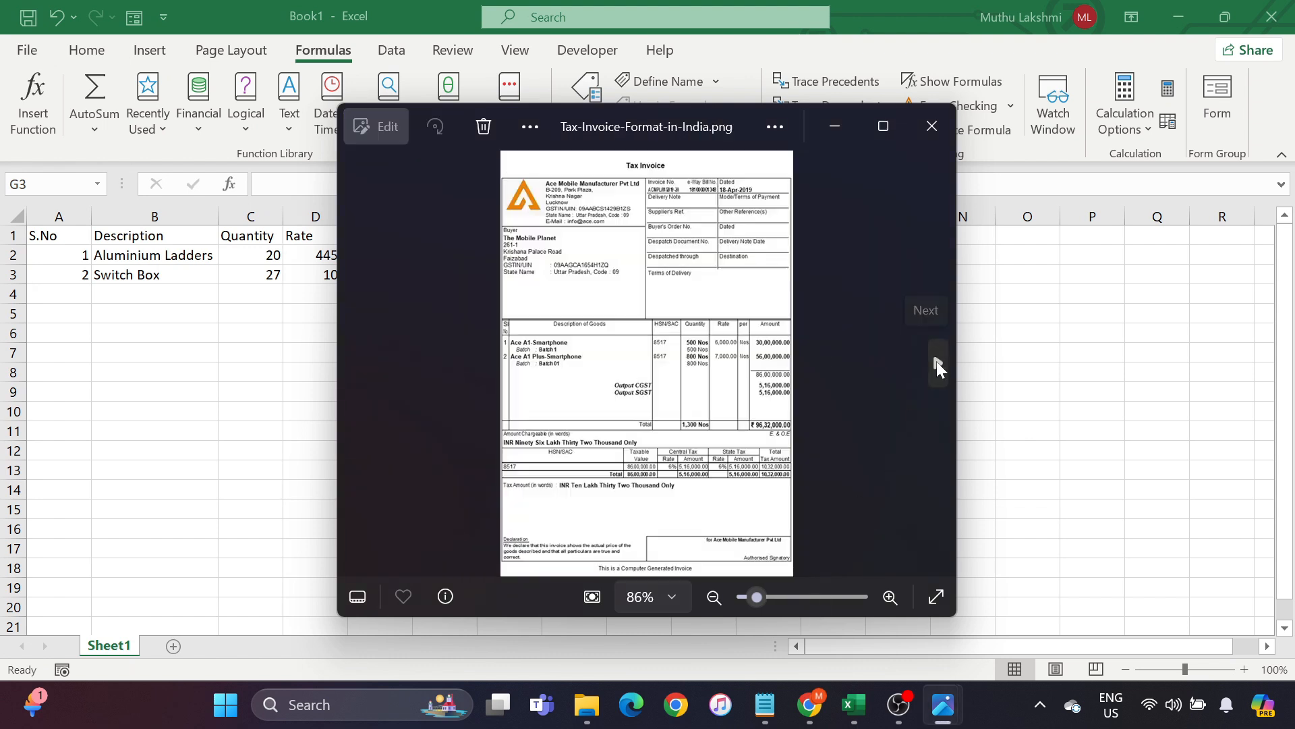
left_click(936, 361)
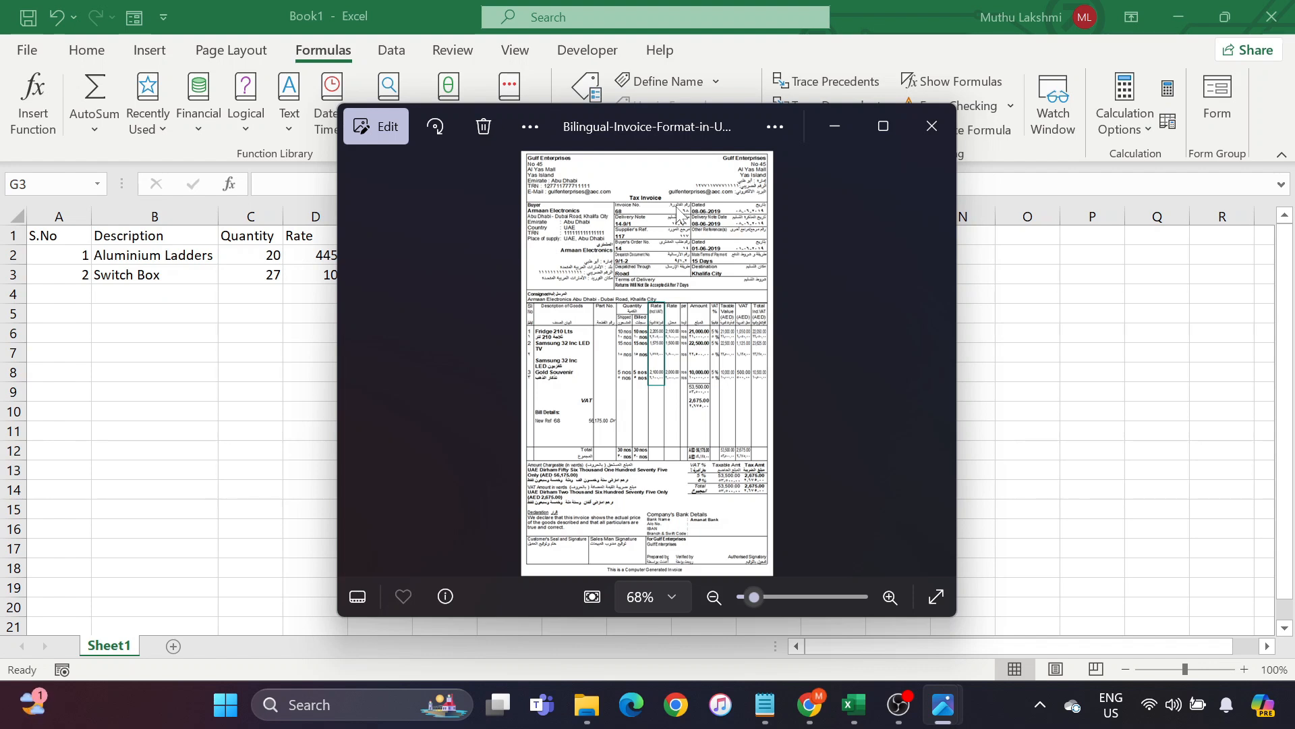
left_click(128, 273)
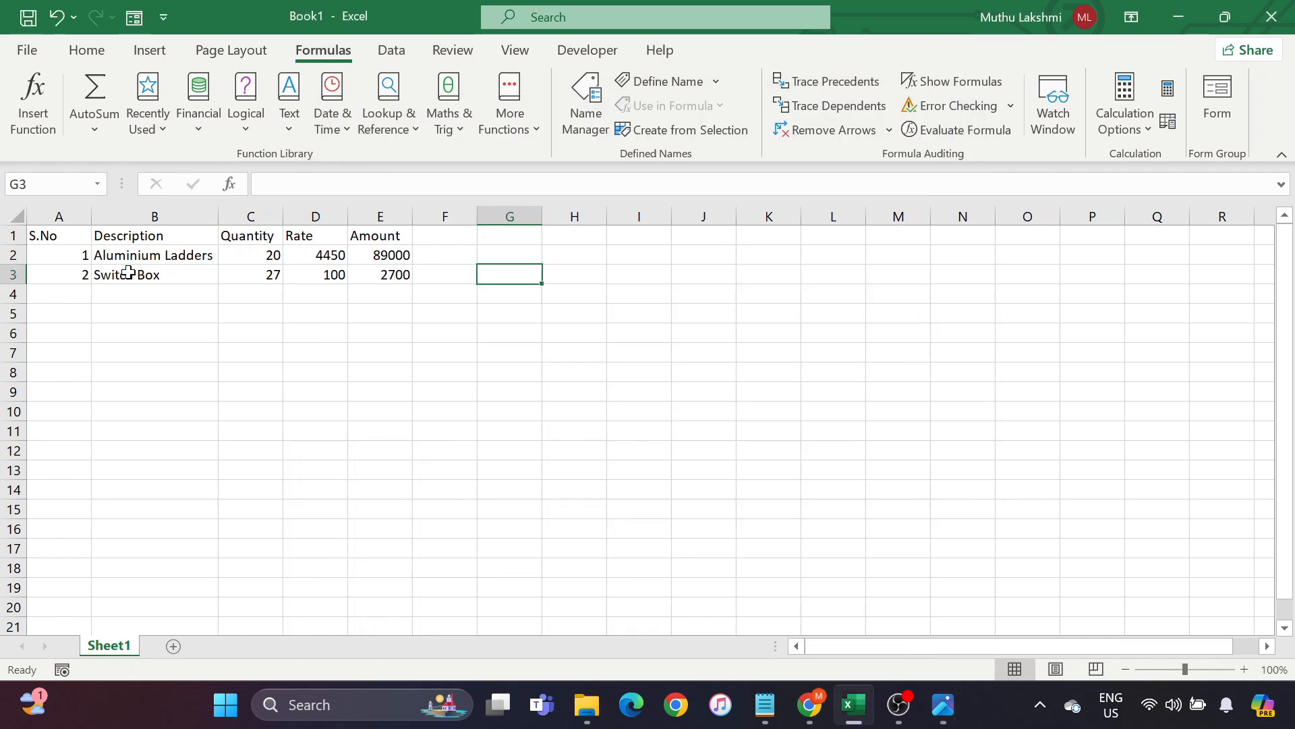
- Go back through the sample invoices to the Bill of Supply and compare its line item with the sheet's entries
mouse_move(938, 705)
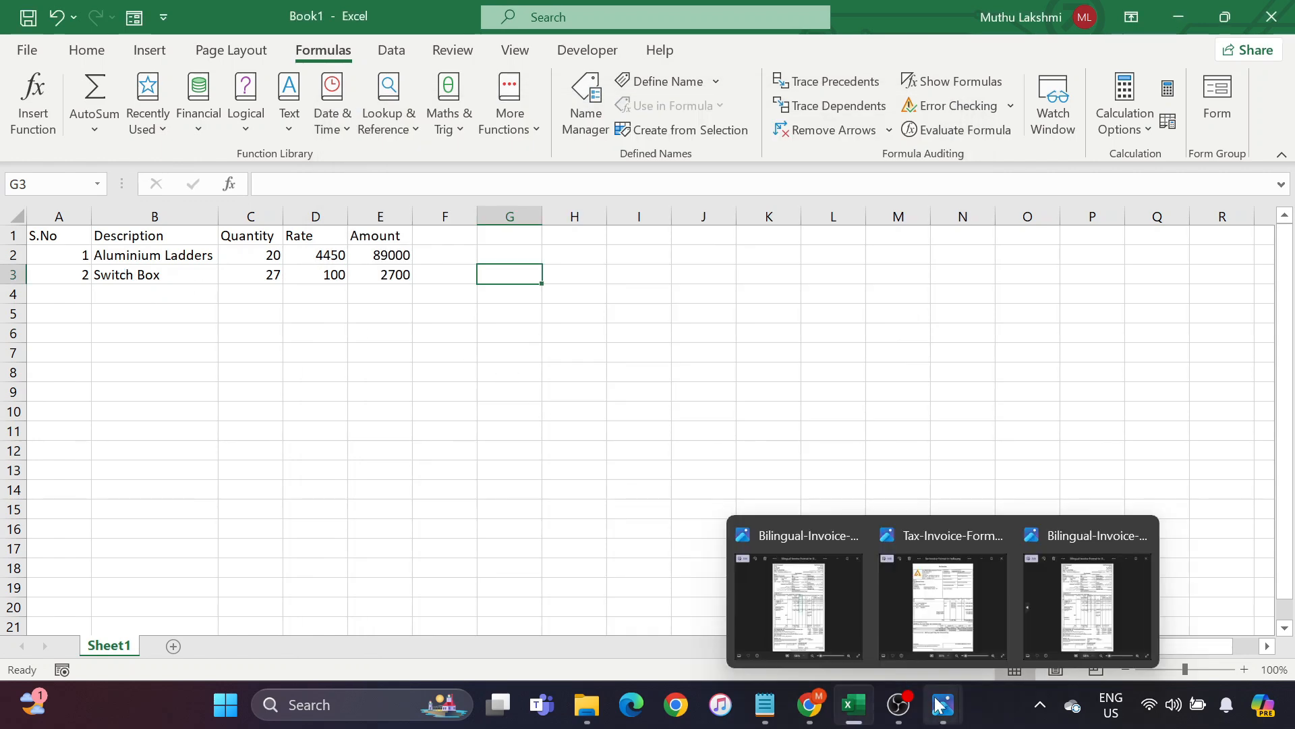
left_click(799, 604)
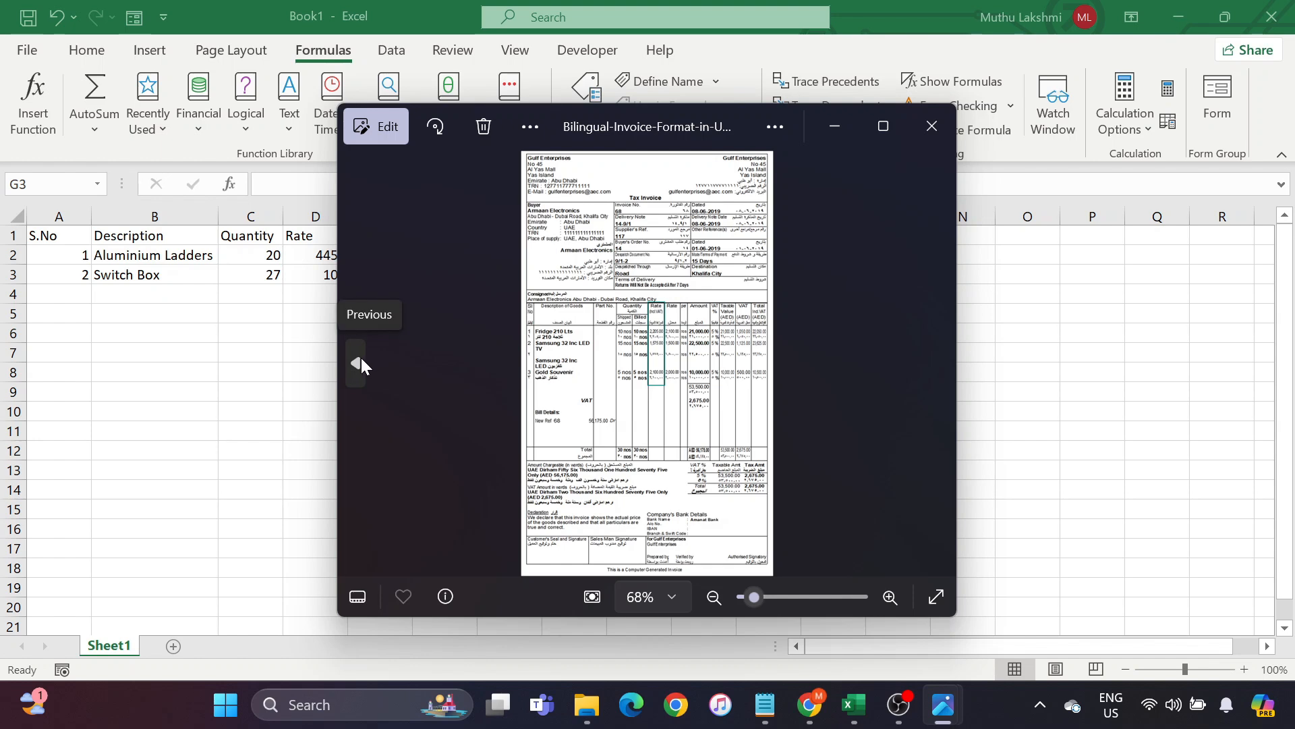
left_click(361, 359)
left_click(361, 359)
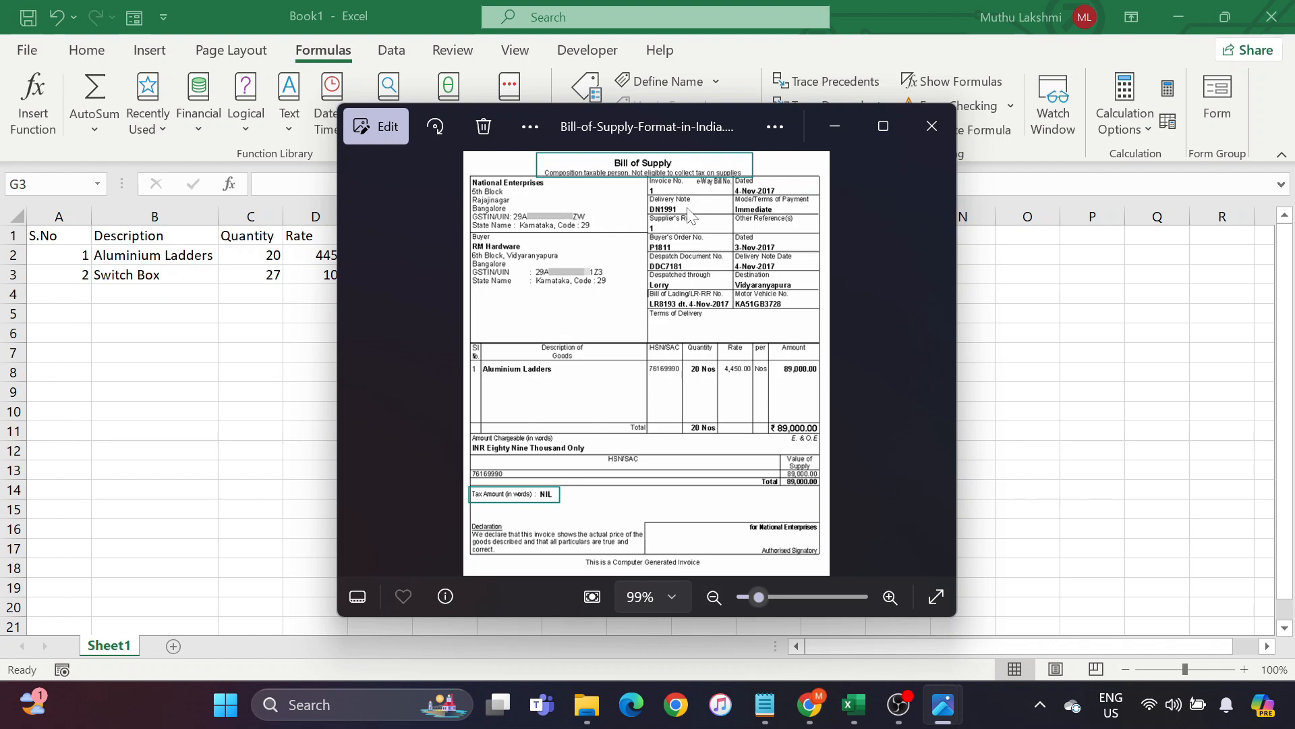
left_click(282, 277)
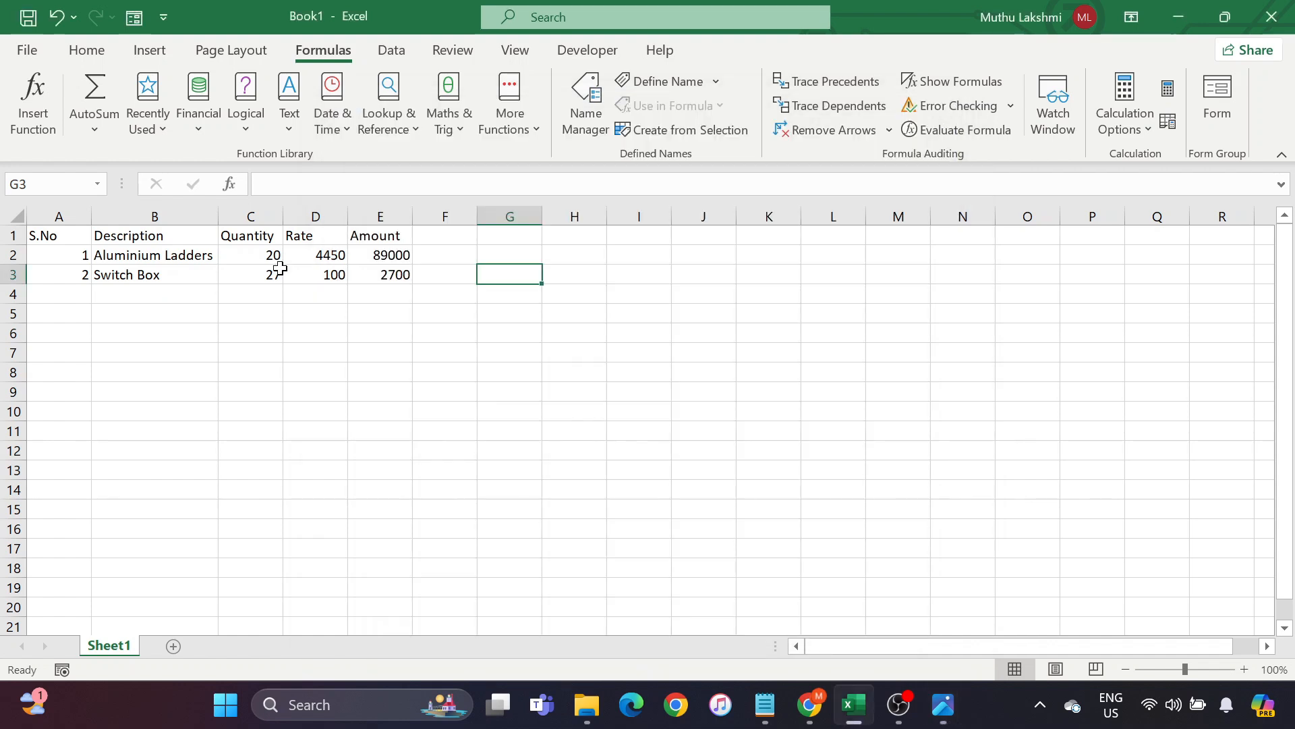
left_click(281, 274)
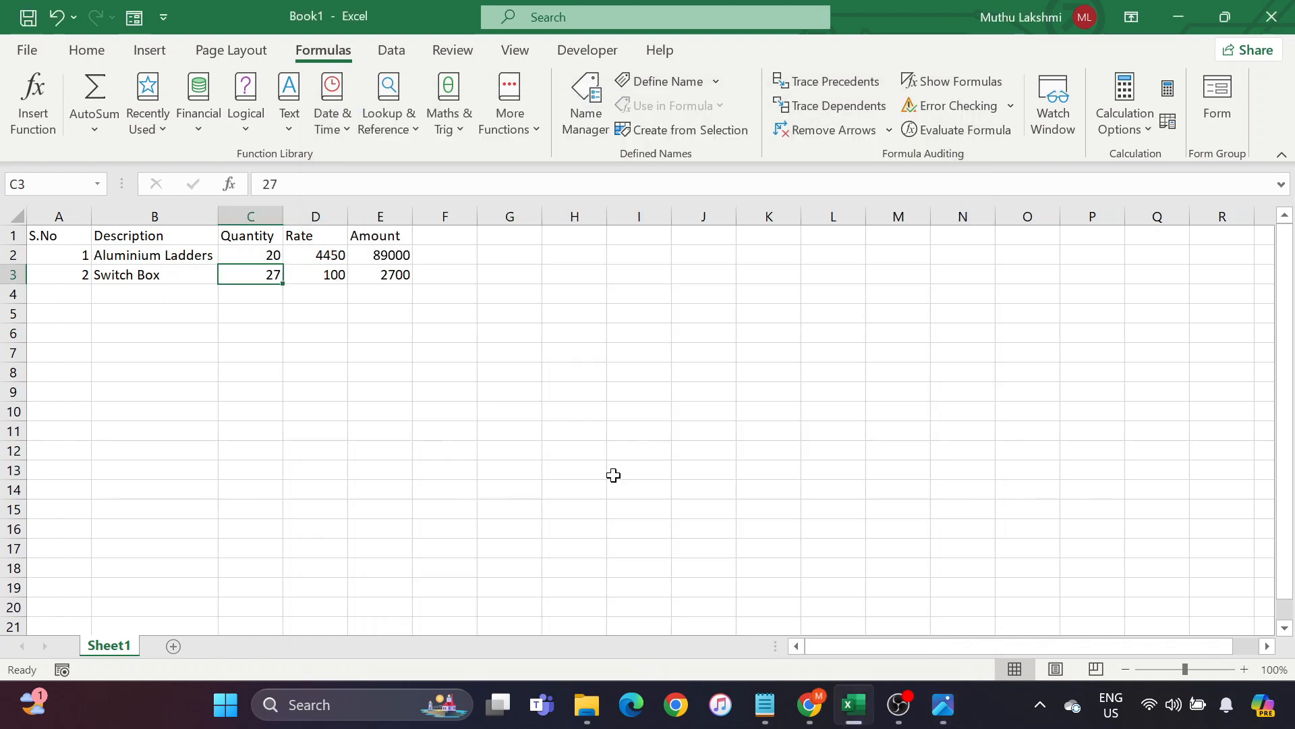
mouse_move(947, 705)
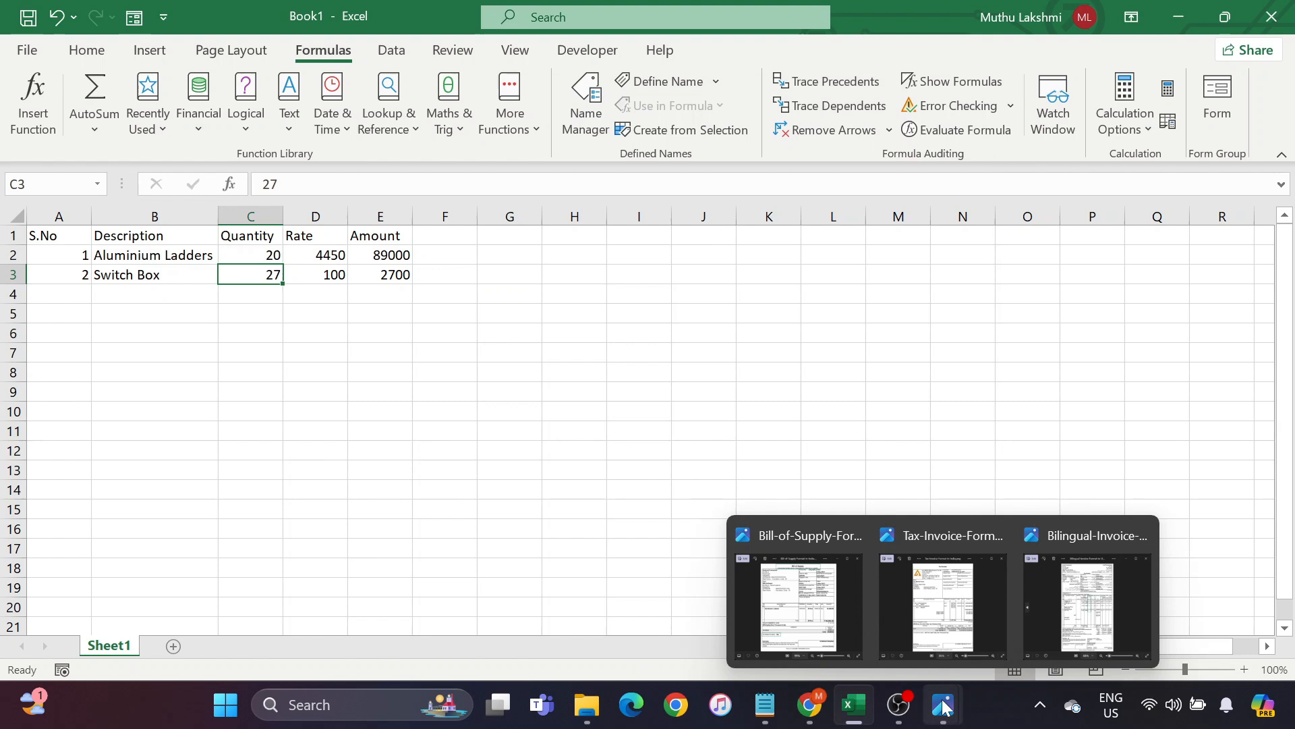
left_click(803, 620)
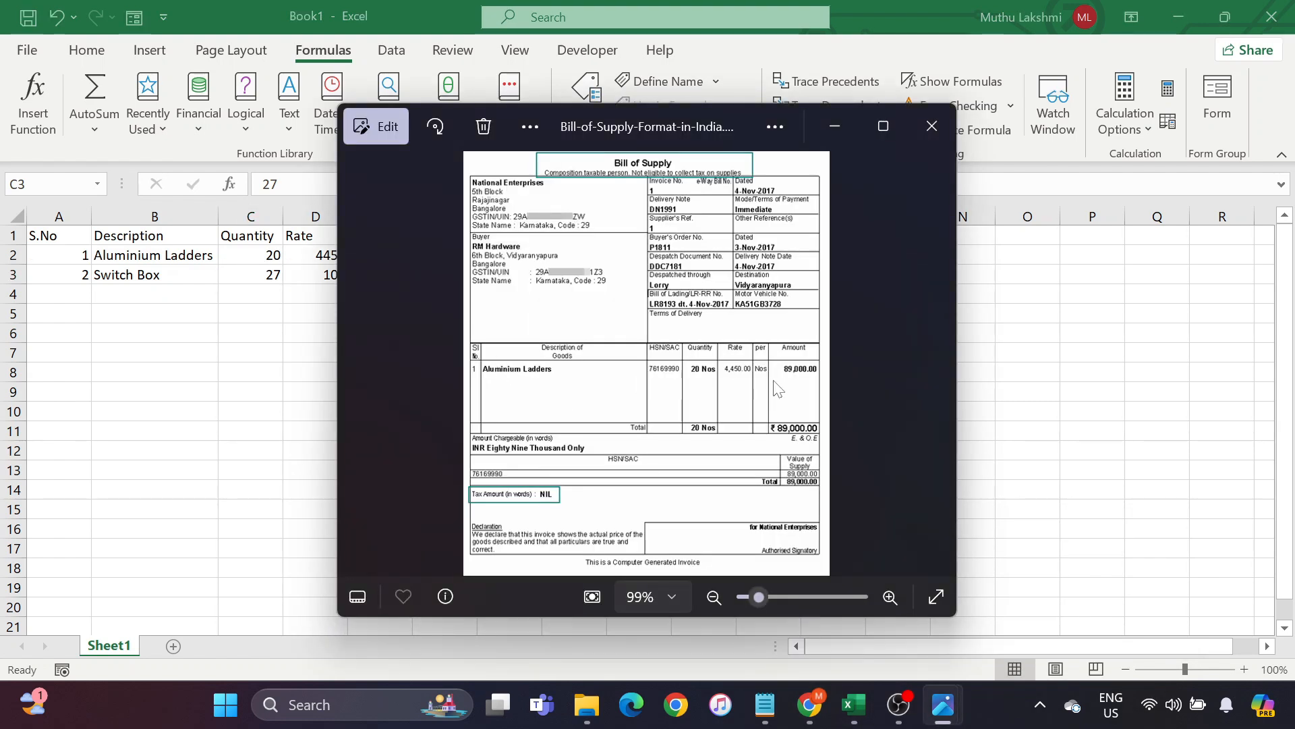
key("alt+Tab")
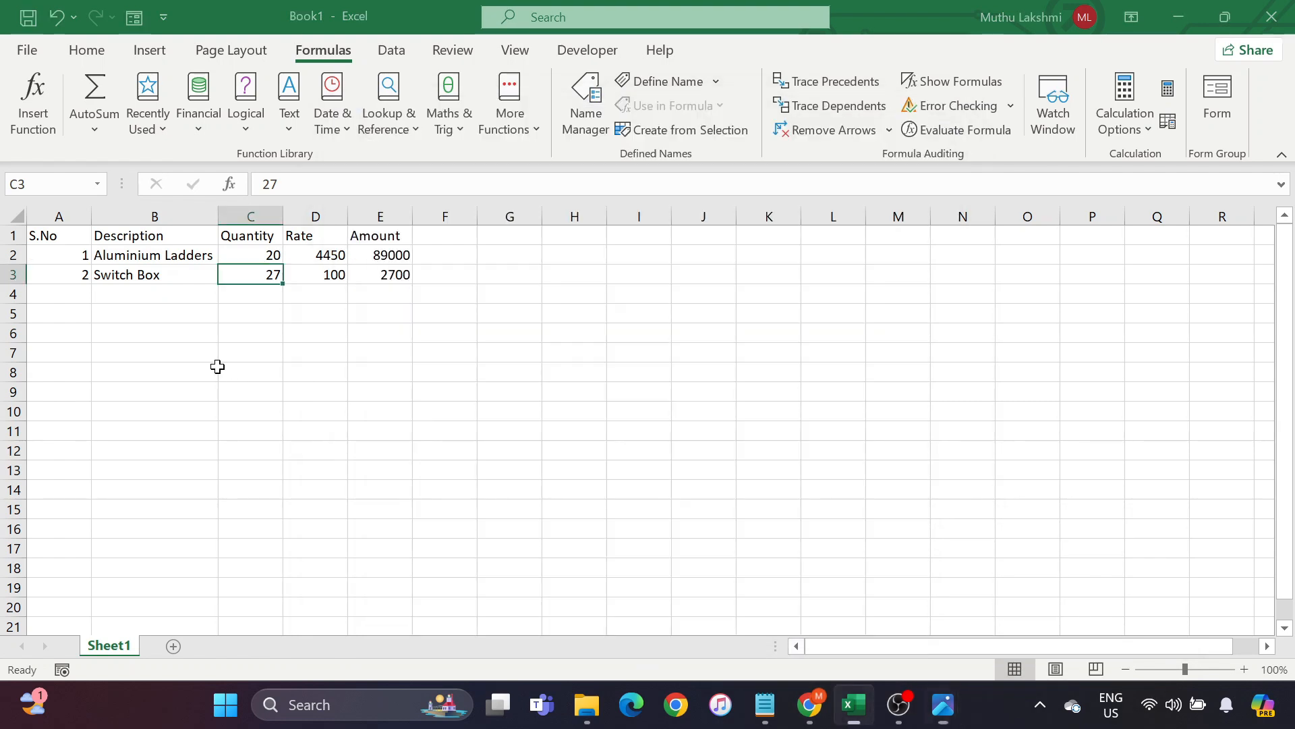
- Clear the Switch Box record from cells A3:E3, keeping the header row and the Aluminium Ladders record
left_click(68, 235)
left_click_drag(68, 234, 372, 235)
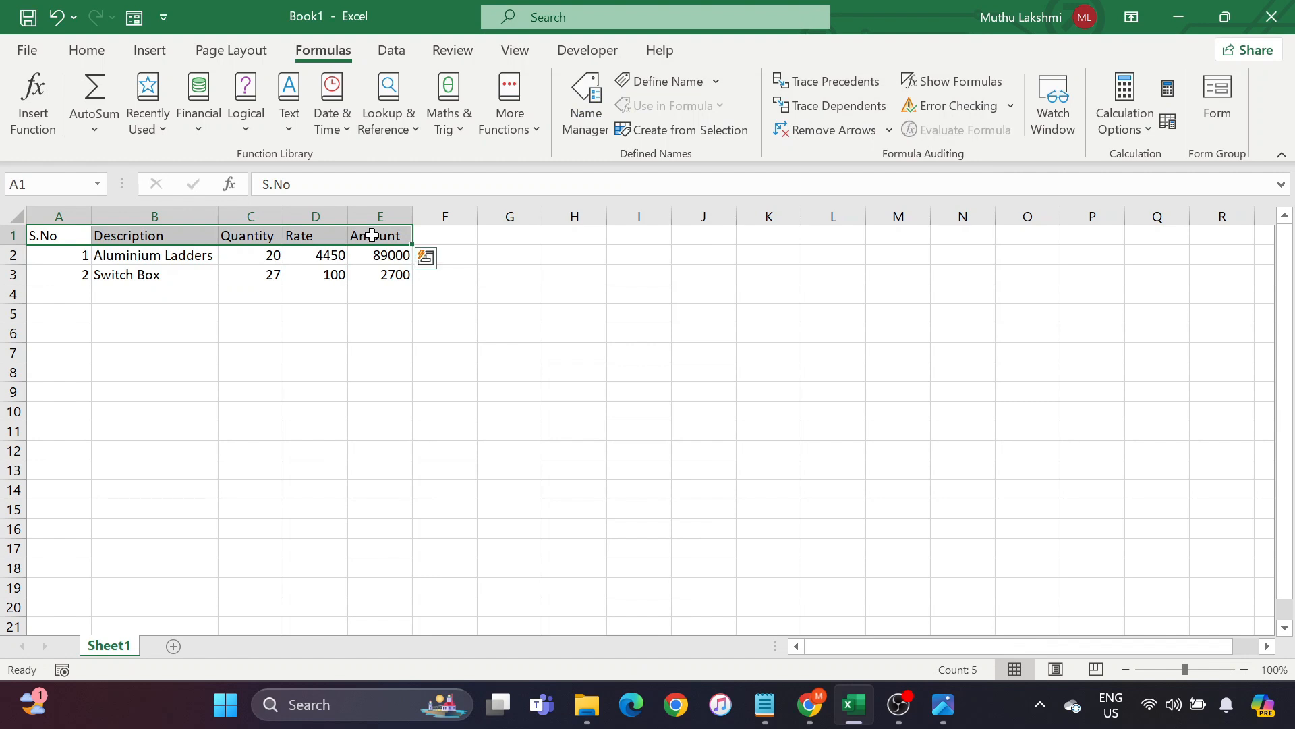
left_click(75, 258)
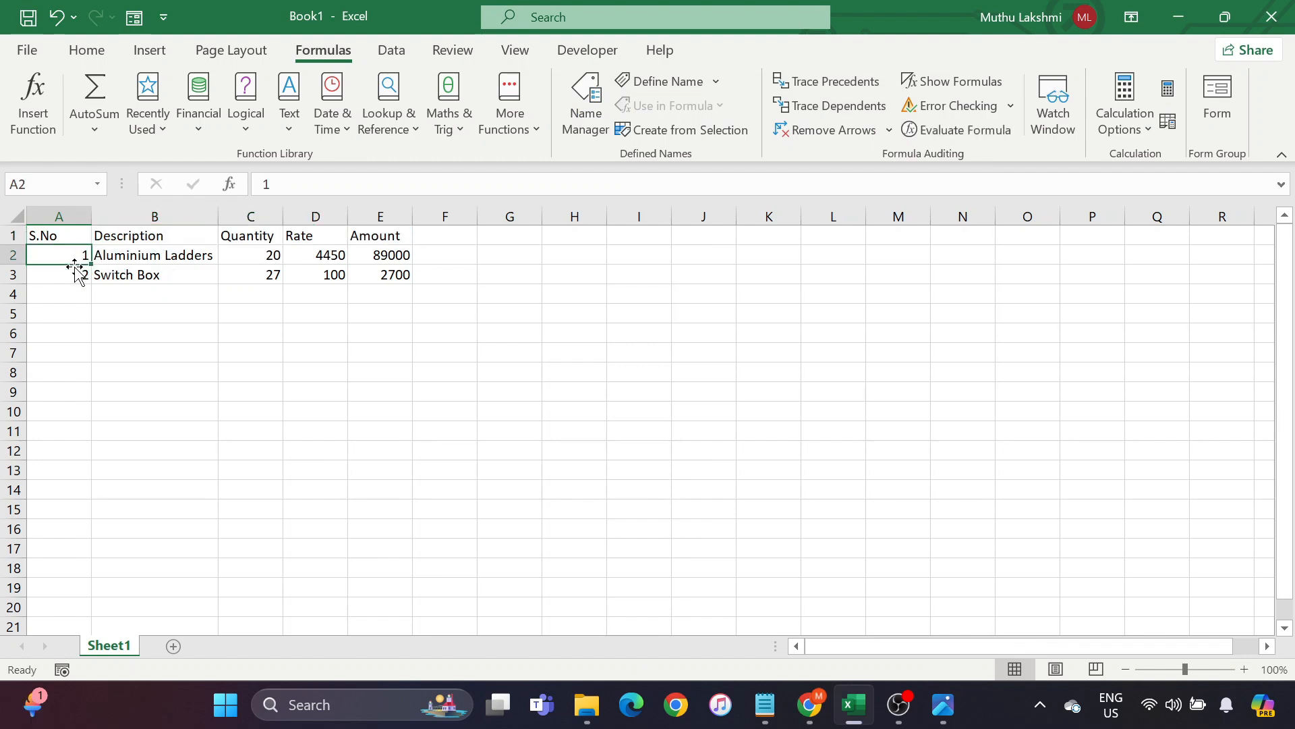
left_click(69, 278)
left_click_drag(69, 278, 372, 278)
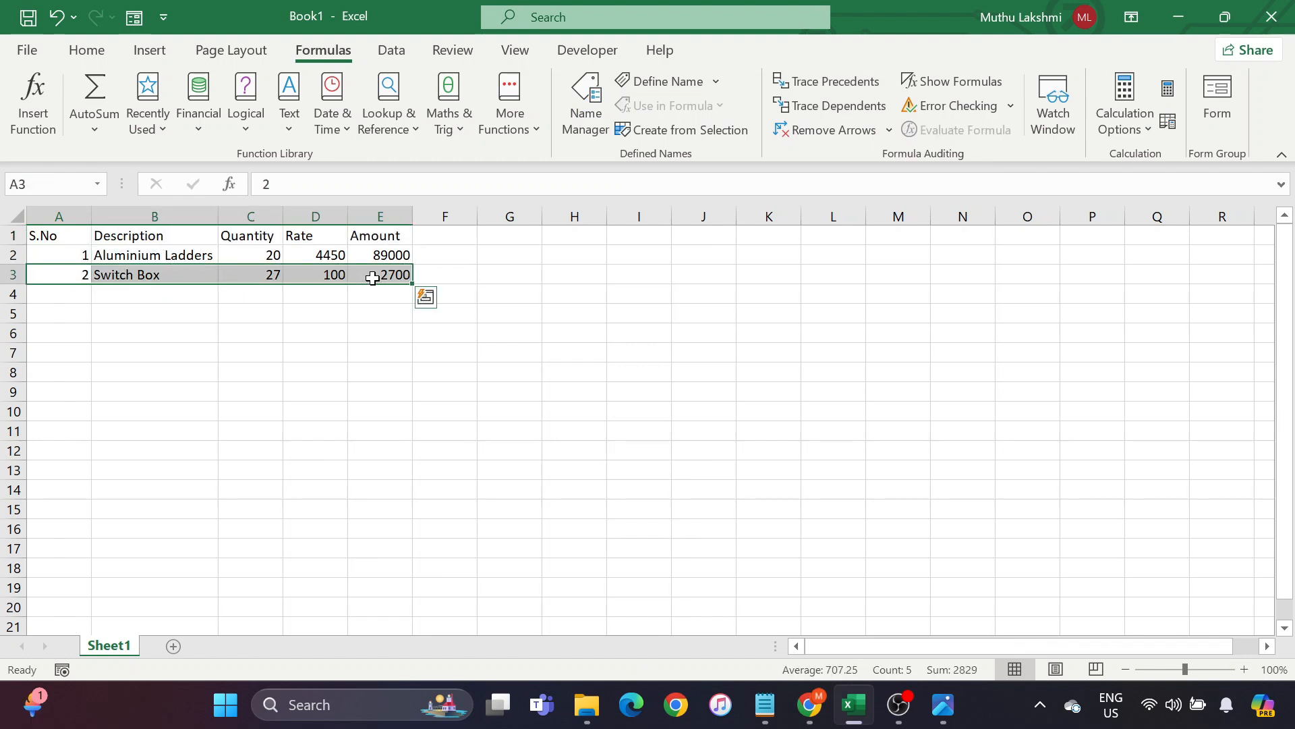
key("Delete")
left_click(161, 259)
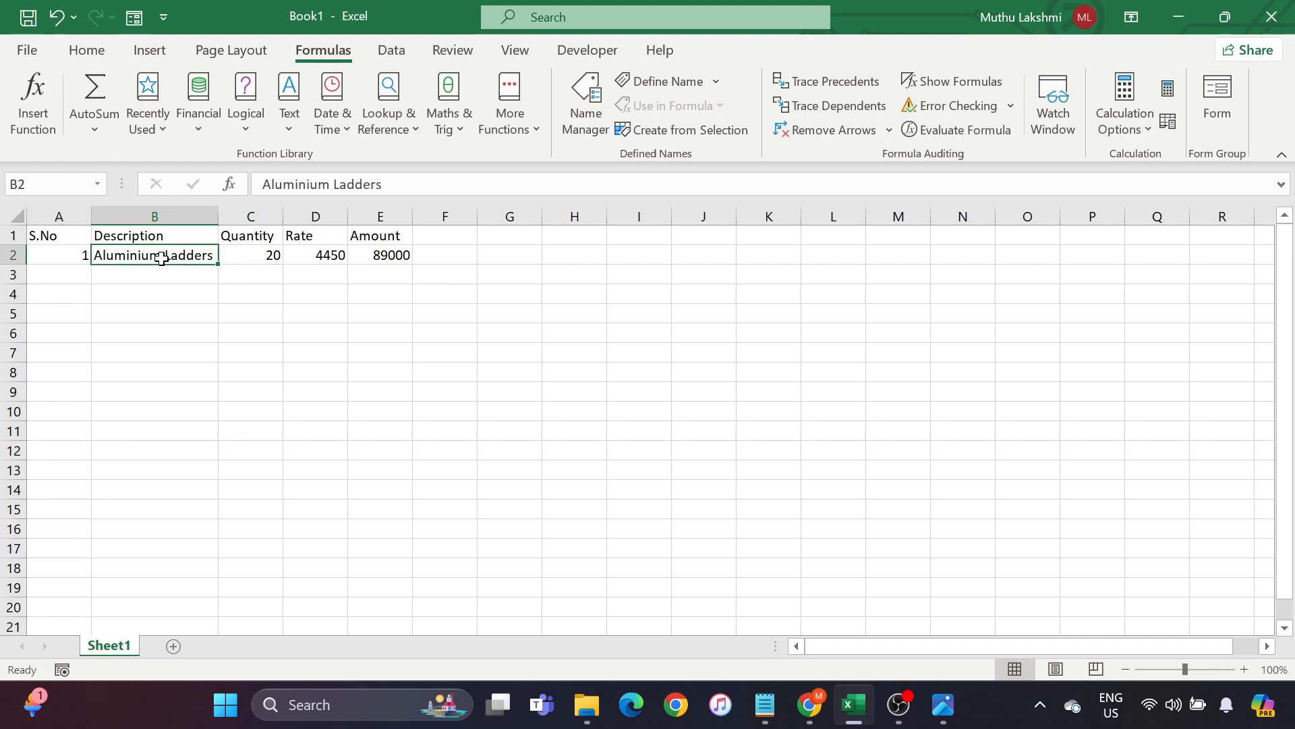
- Start a new record in row 3 with serial number 2 in A3 and the description Switch box in B3
left_click(86, 50)
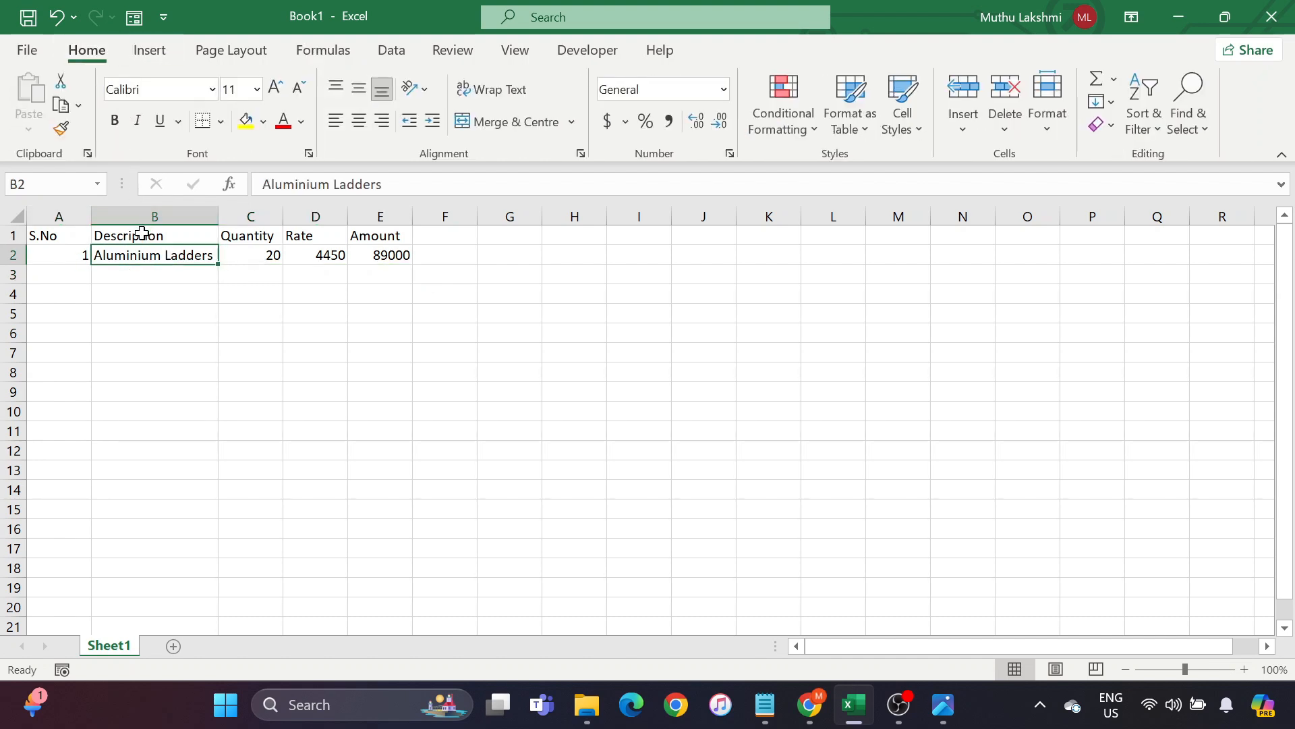
left_click(84, 270)
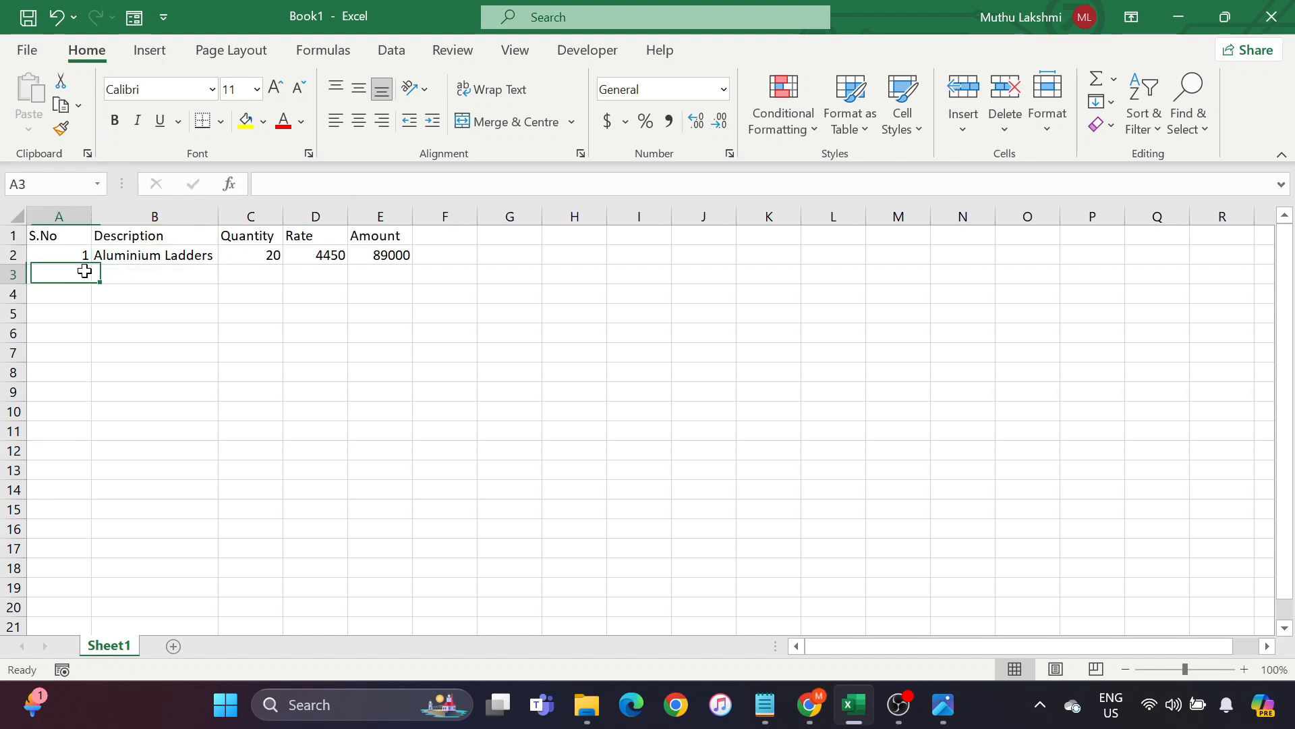
left_click(64, 257)
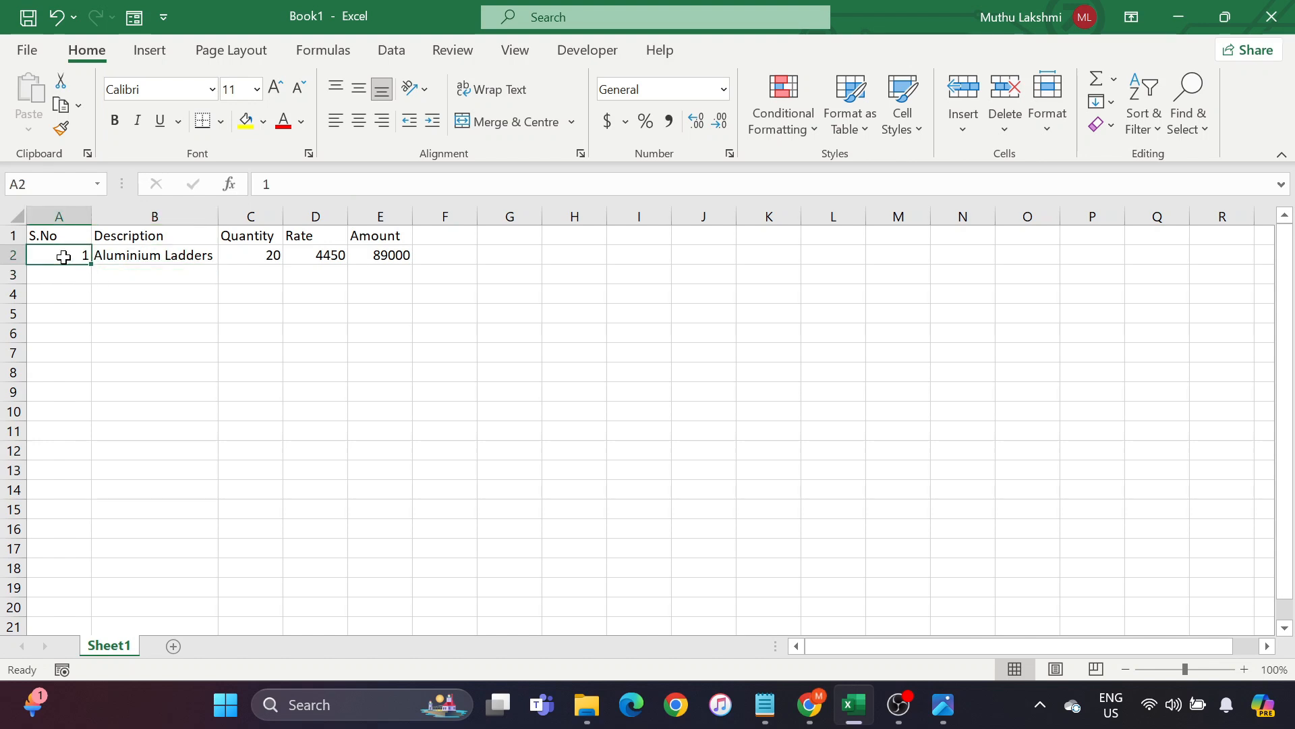
left_click(72, 272)
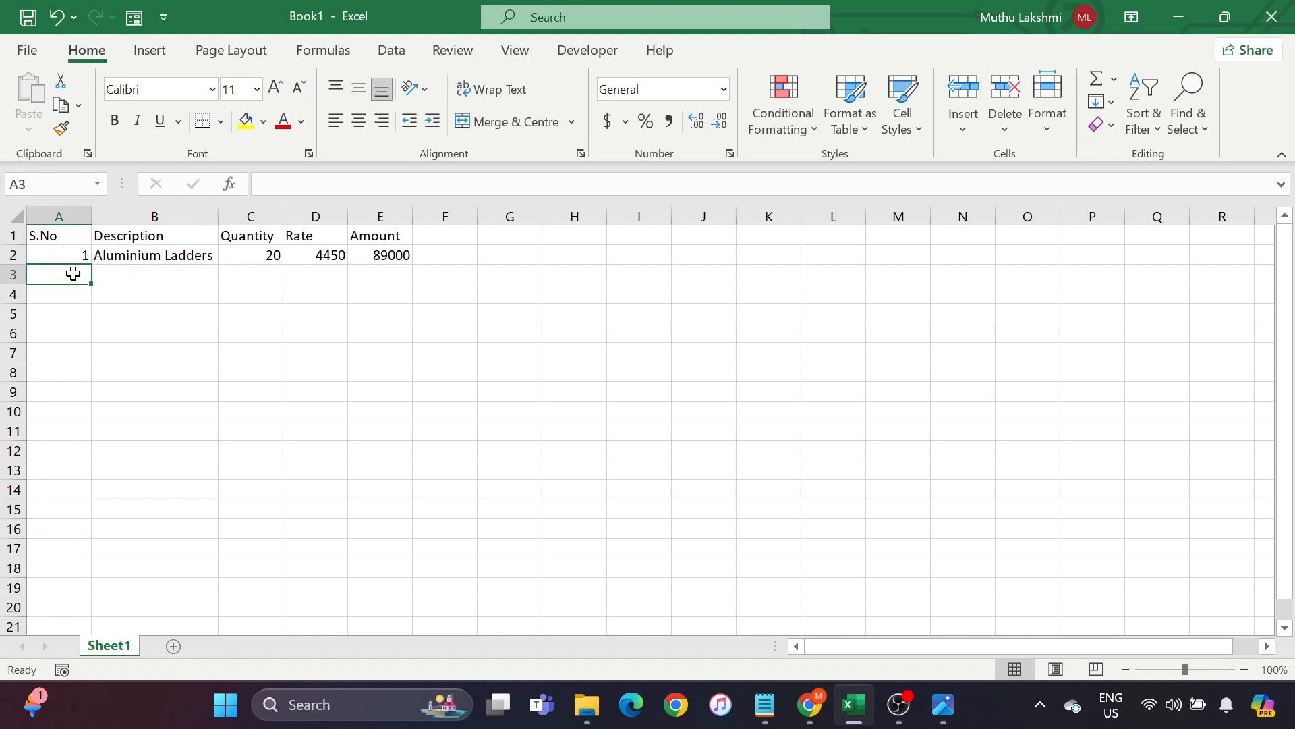
double_click(73, 273)
type("2")
key("Tab")
type("Switch")
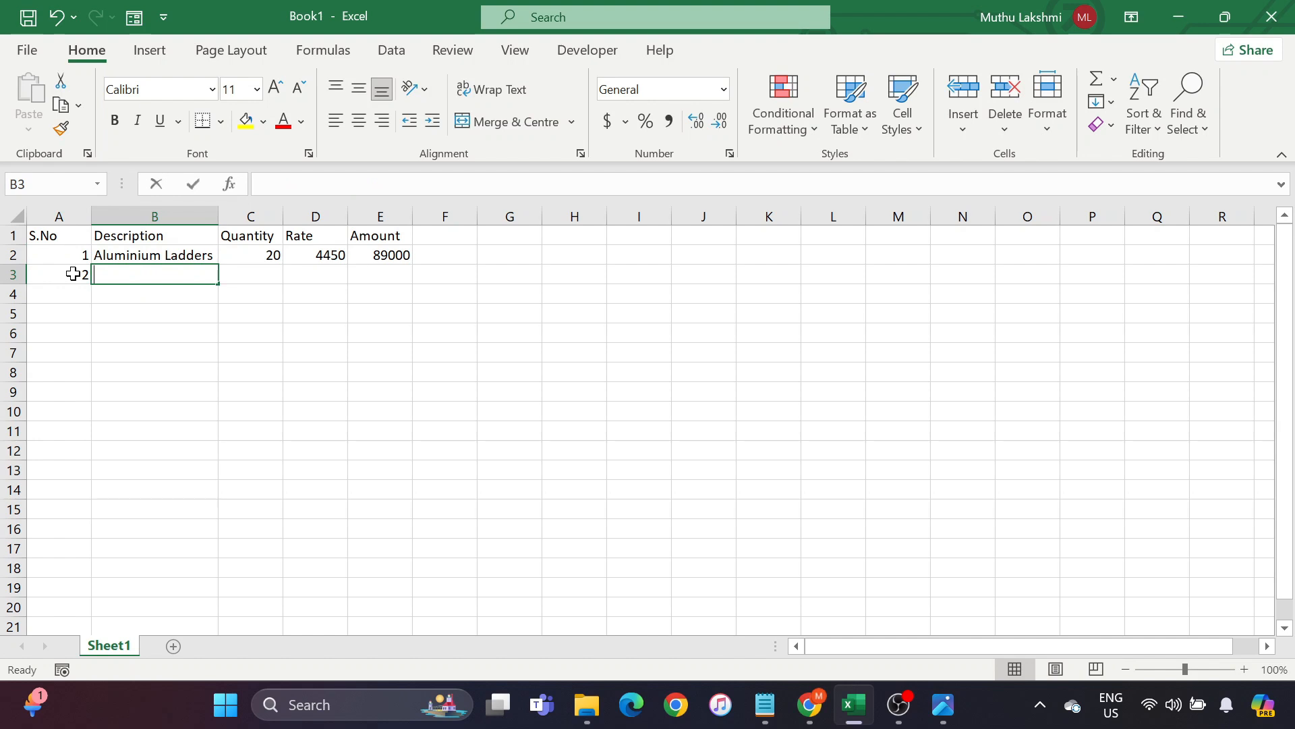
type(" box")
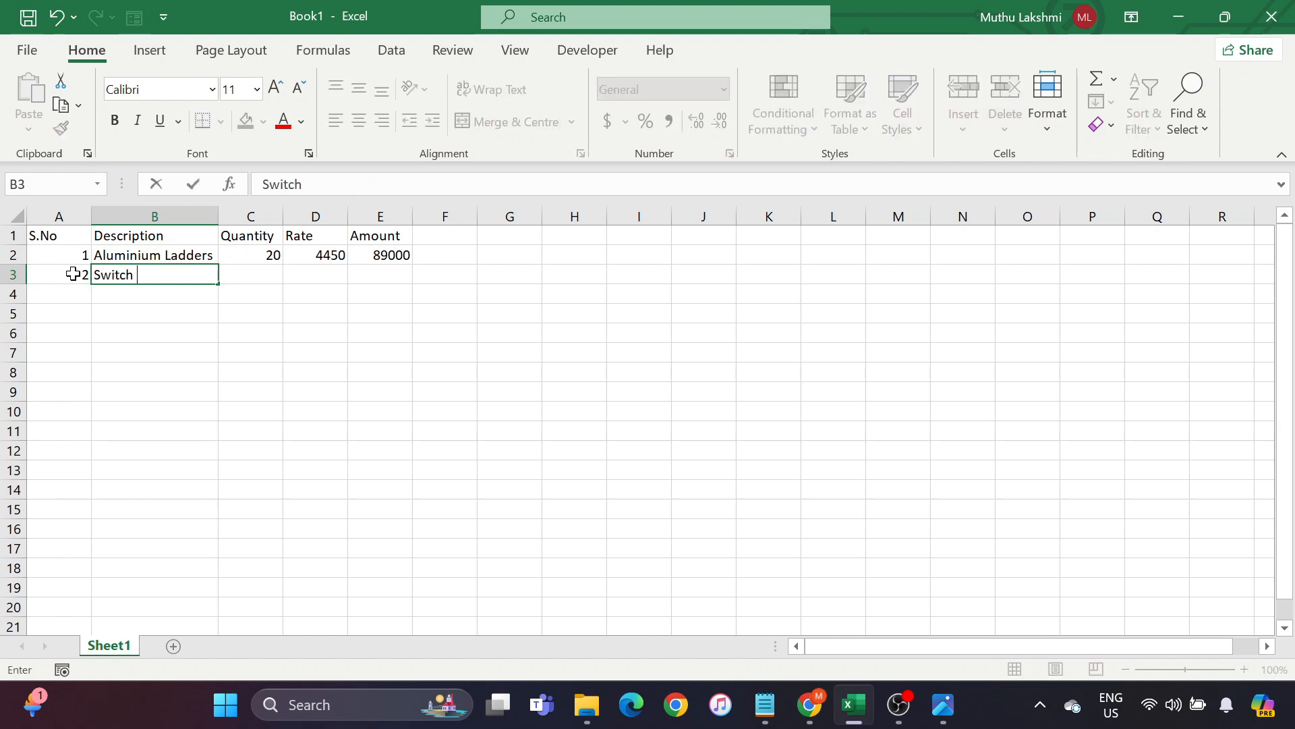
- Complete the Switch box record with quantity 15, rate 100 and amount 1500 in C3:E3
key("Tab")
type("15")
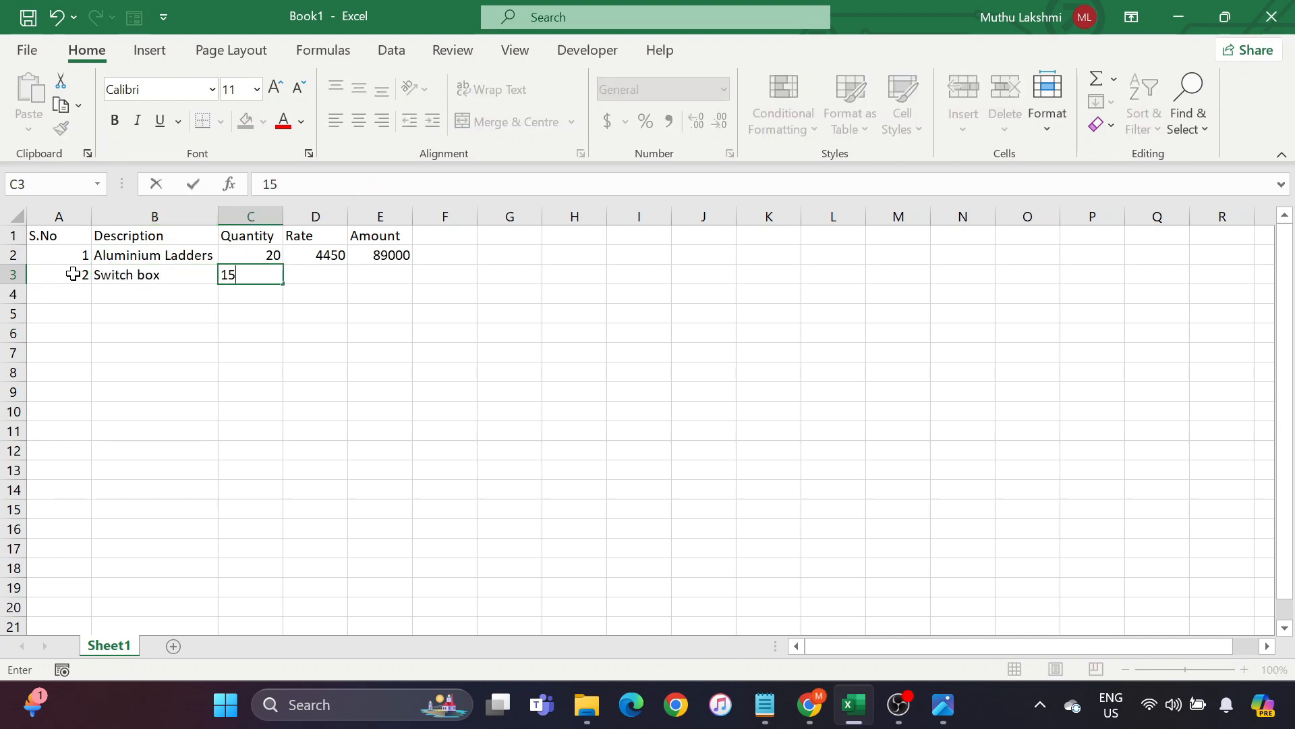
key("Tab")
type("100")
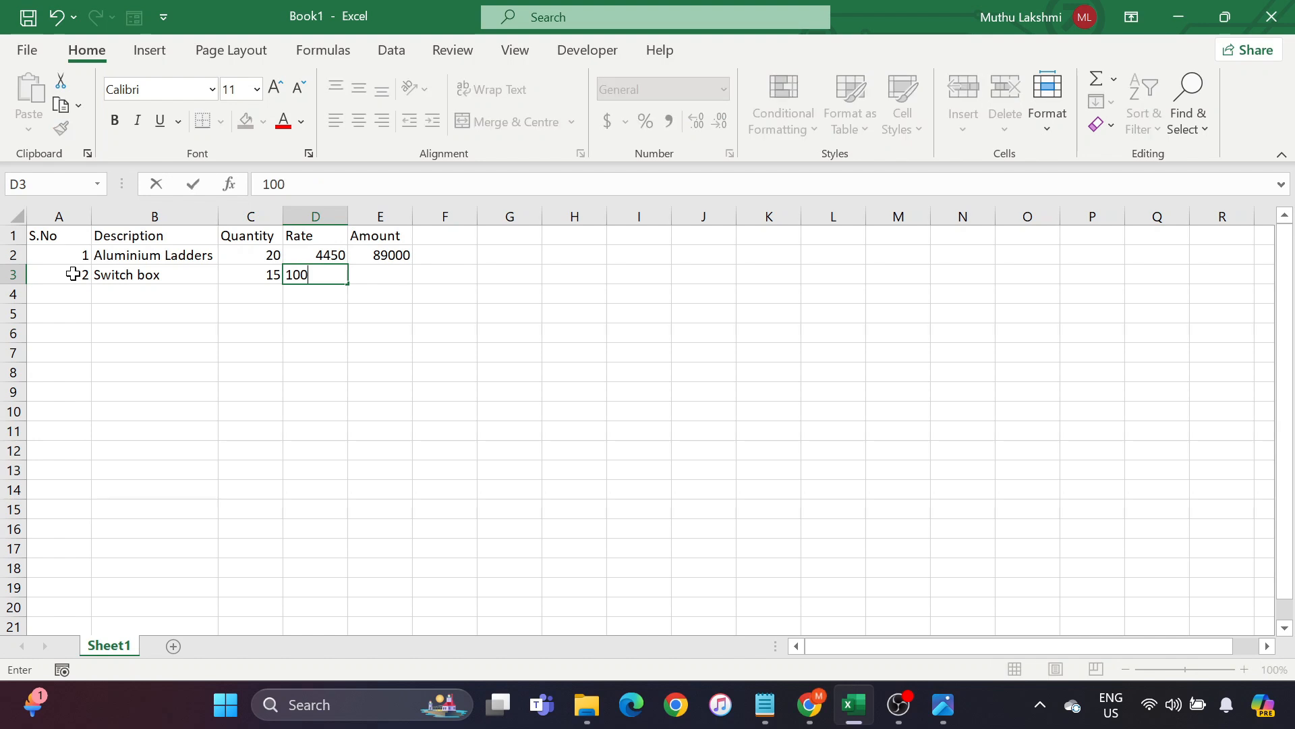
key("Tab")
type("1500")
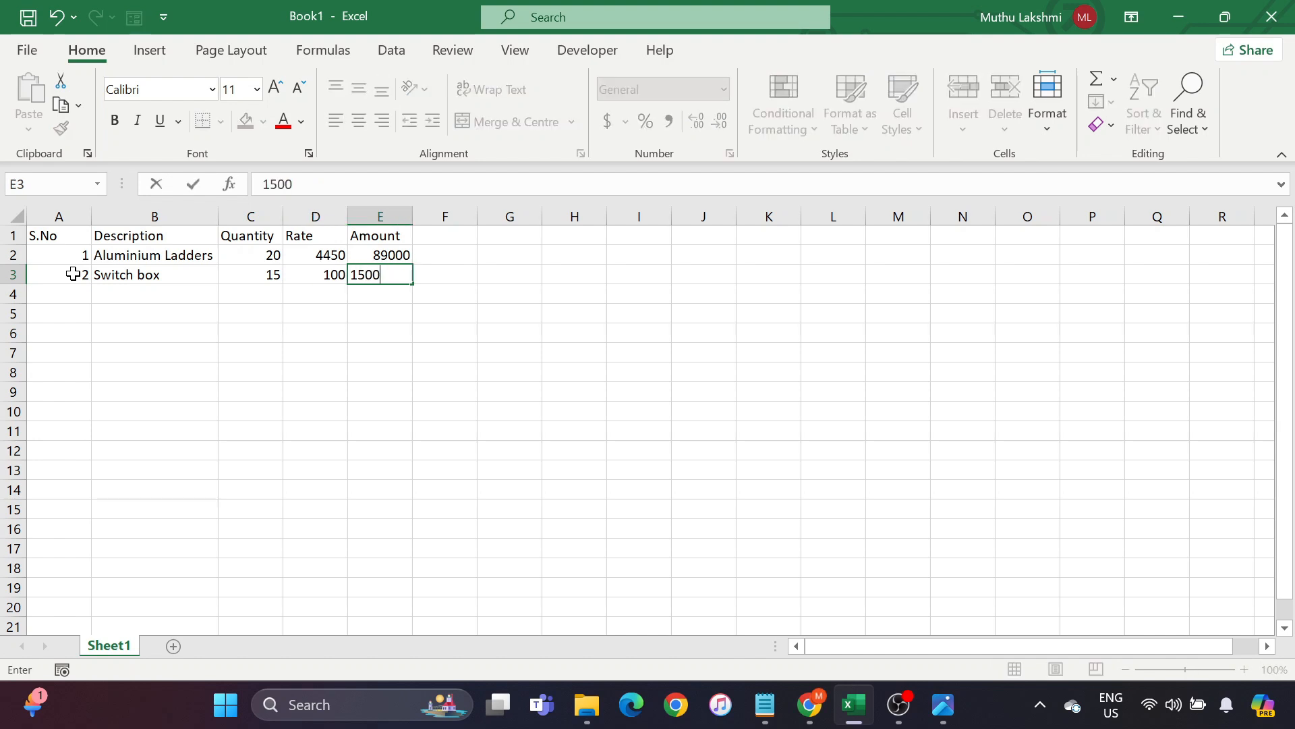
type("0")
key("BackSpace")
key("Return")
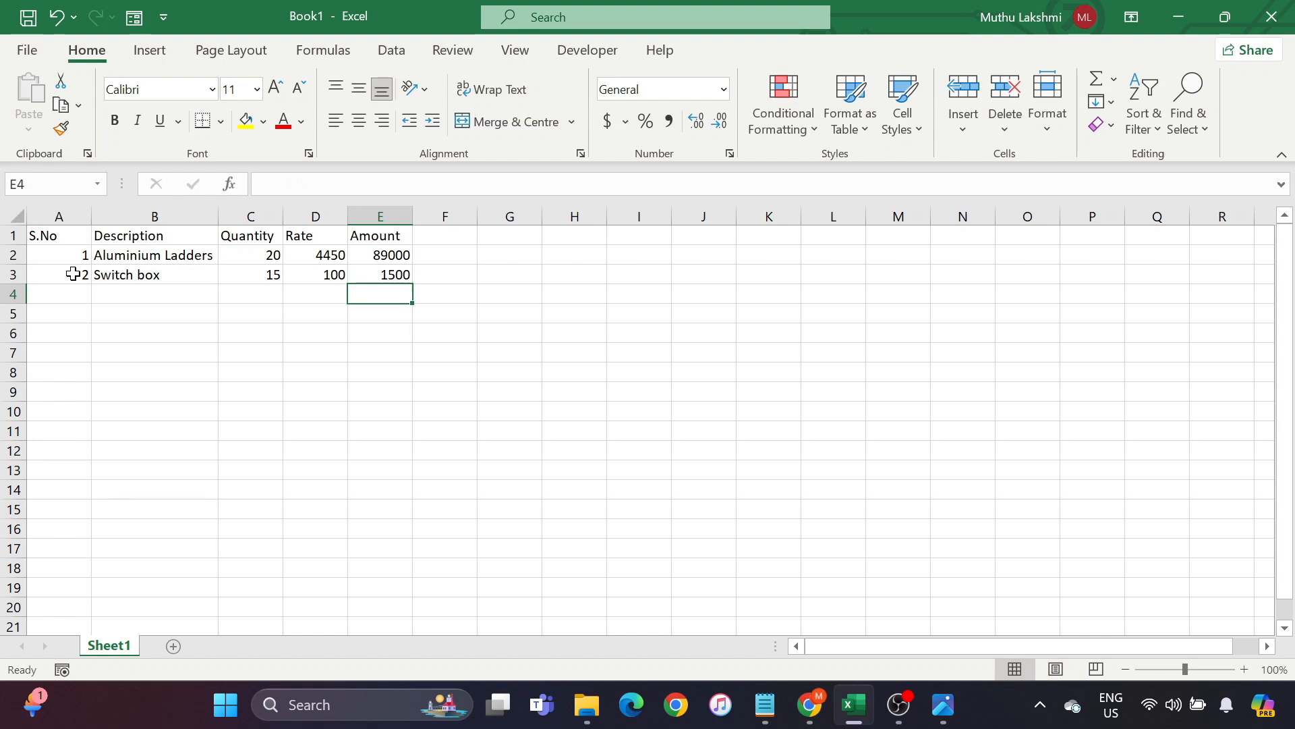
- With cell B3 of the item list selected, view the list's records in the data form, and close the form
key("Left")
key("Left")
key("Left")
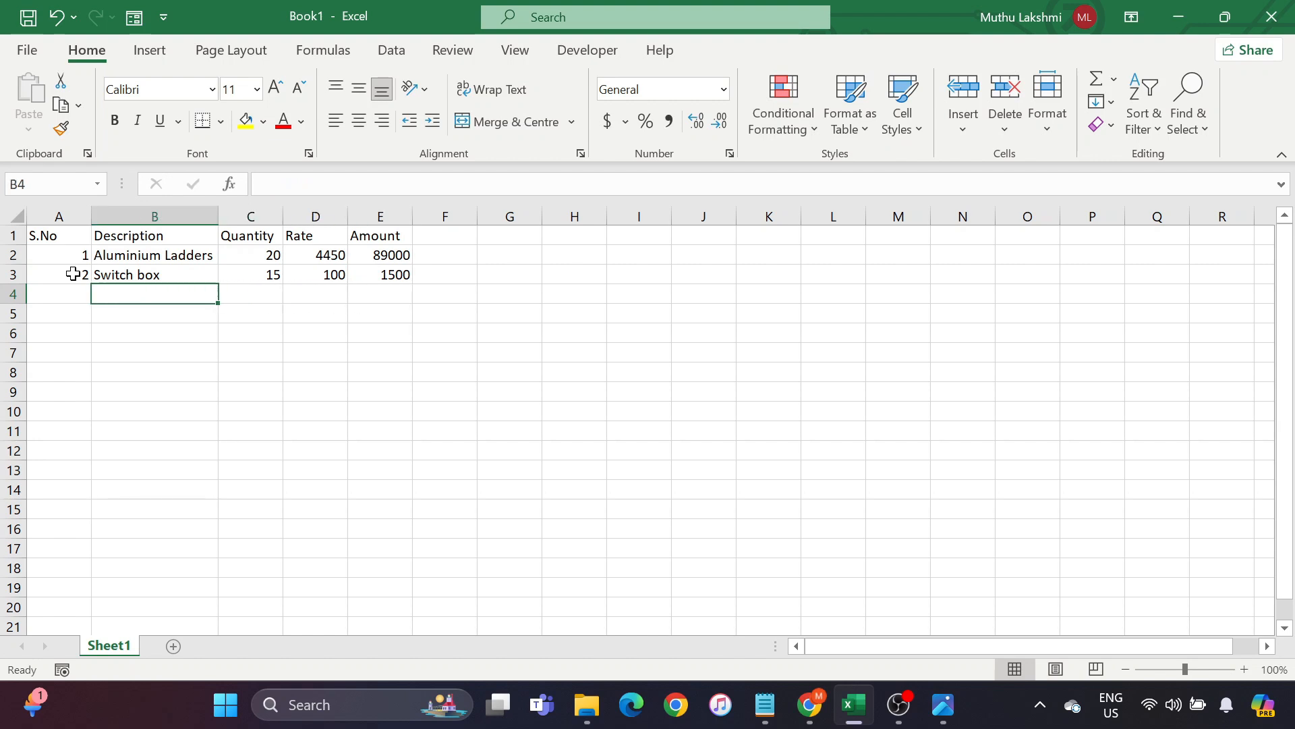
key("Up")
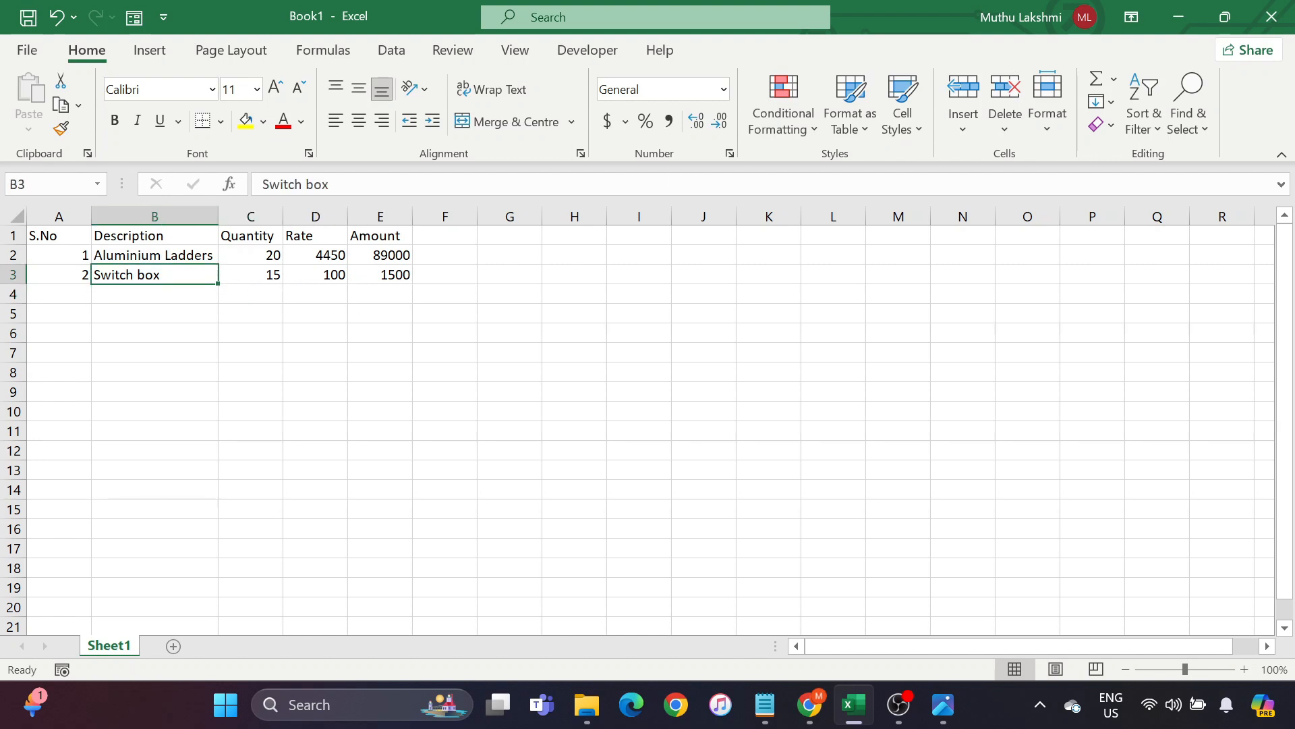
left_click(349, 53)
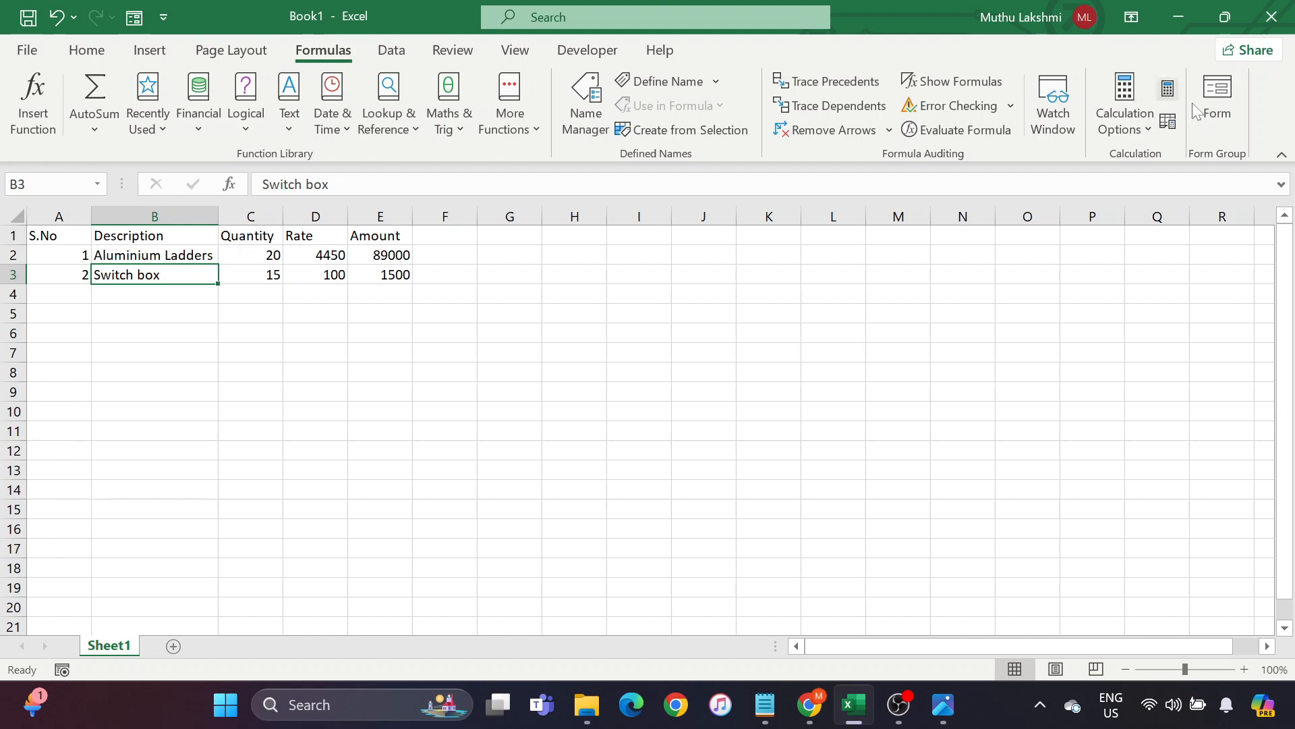
left_click(1214, 102)
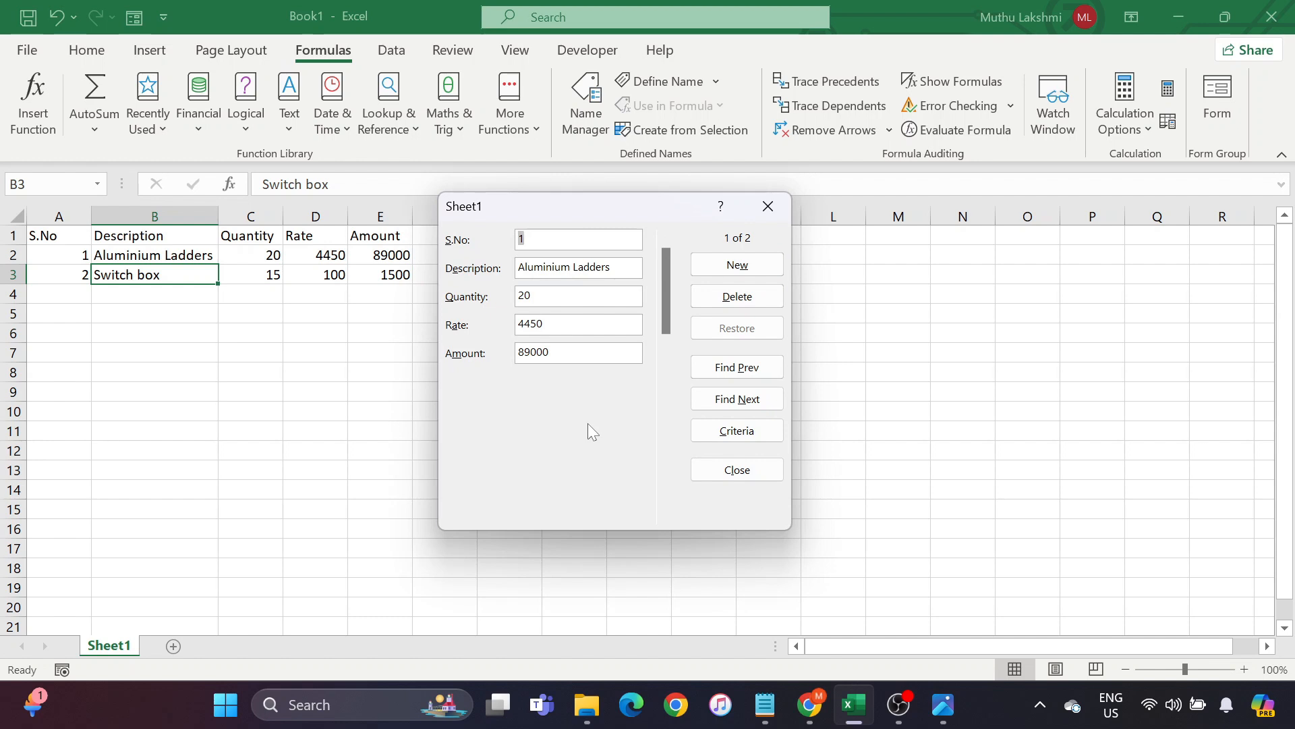
left_click(769, 207)
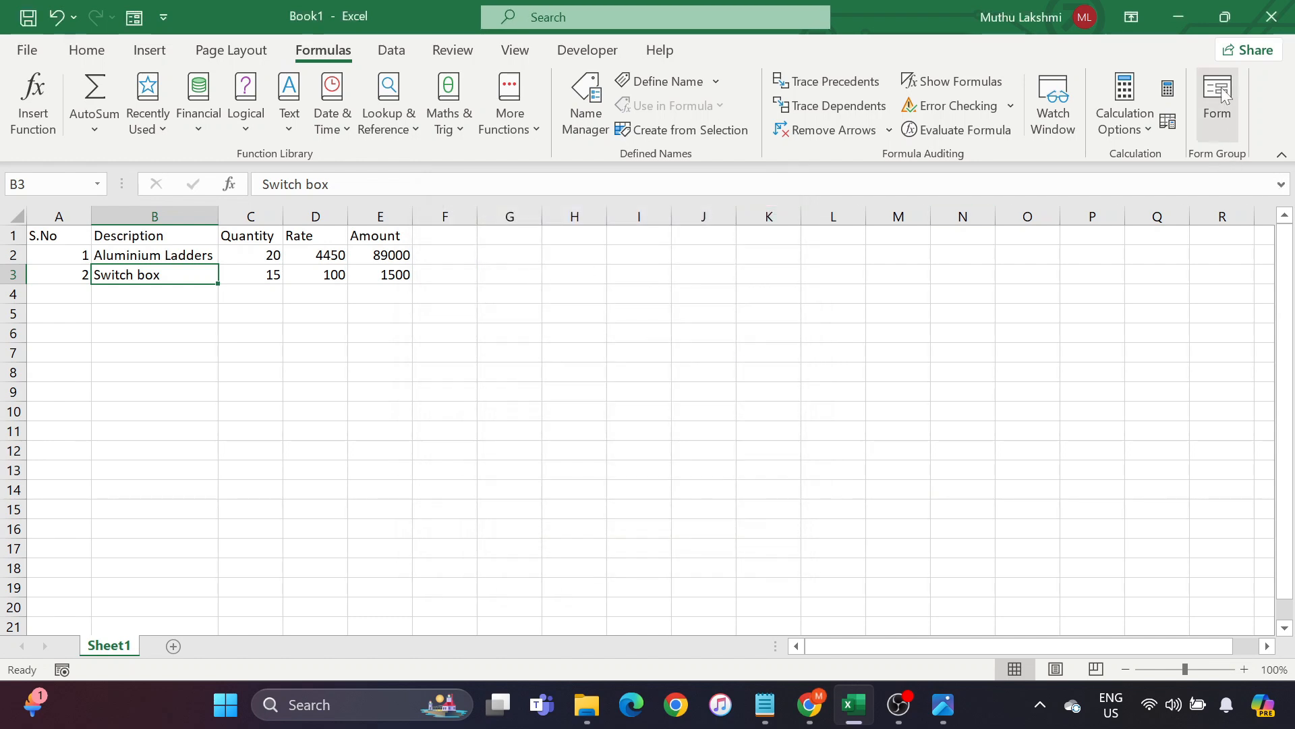
- Open the ribbon customisation options and list All Commands as the command source
left_click(278, 241)
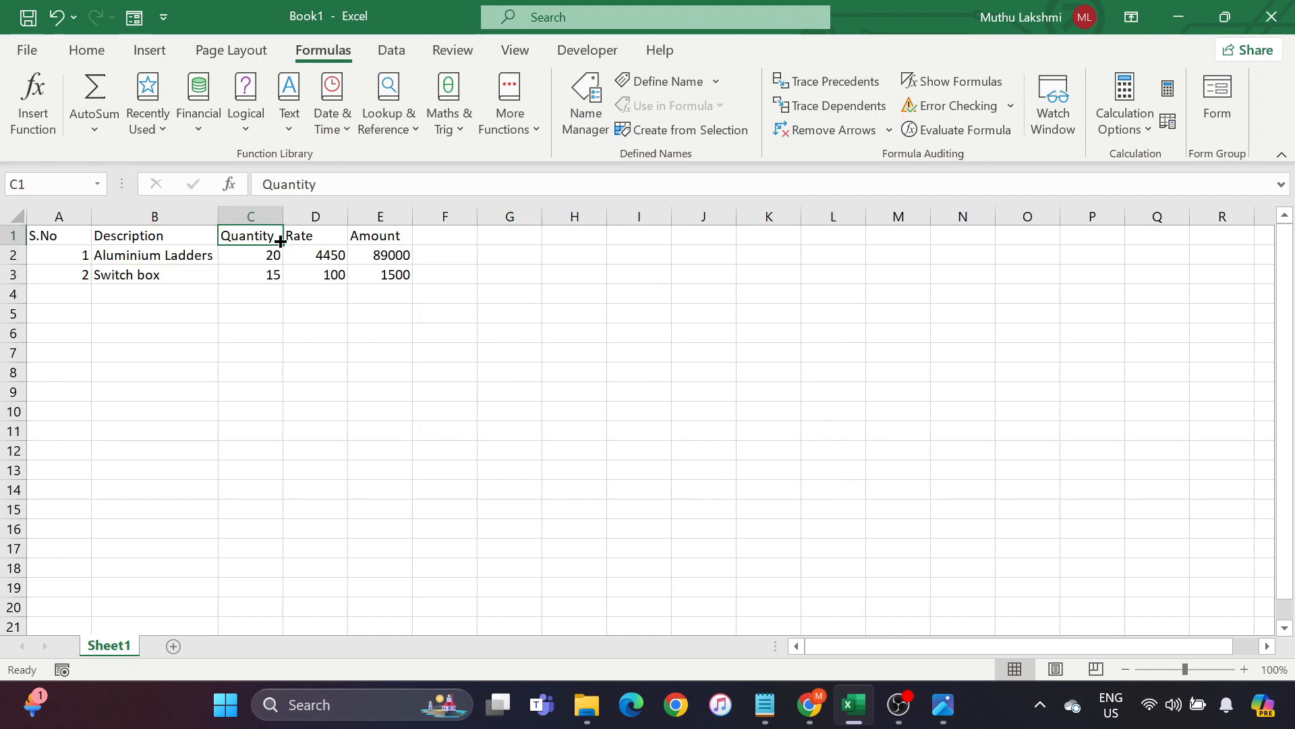
left_click(25, 52)
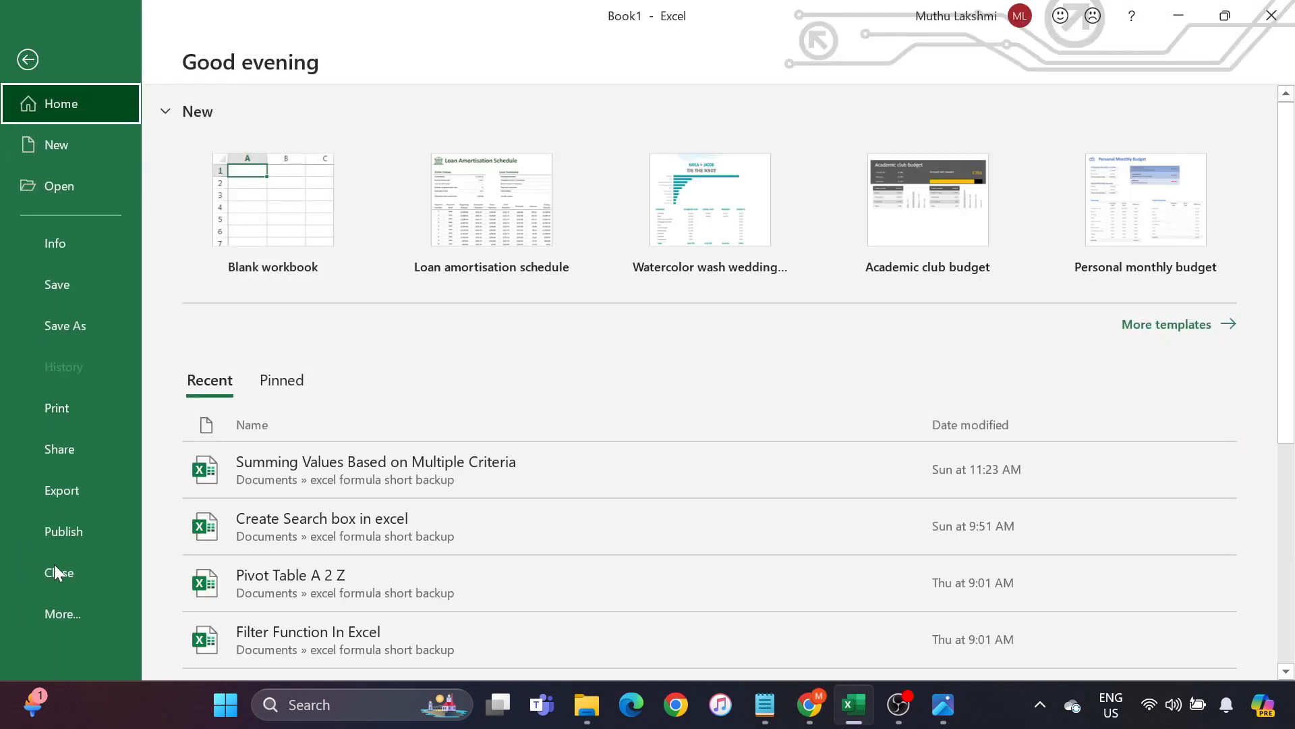
left_click(58, 614)
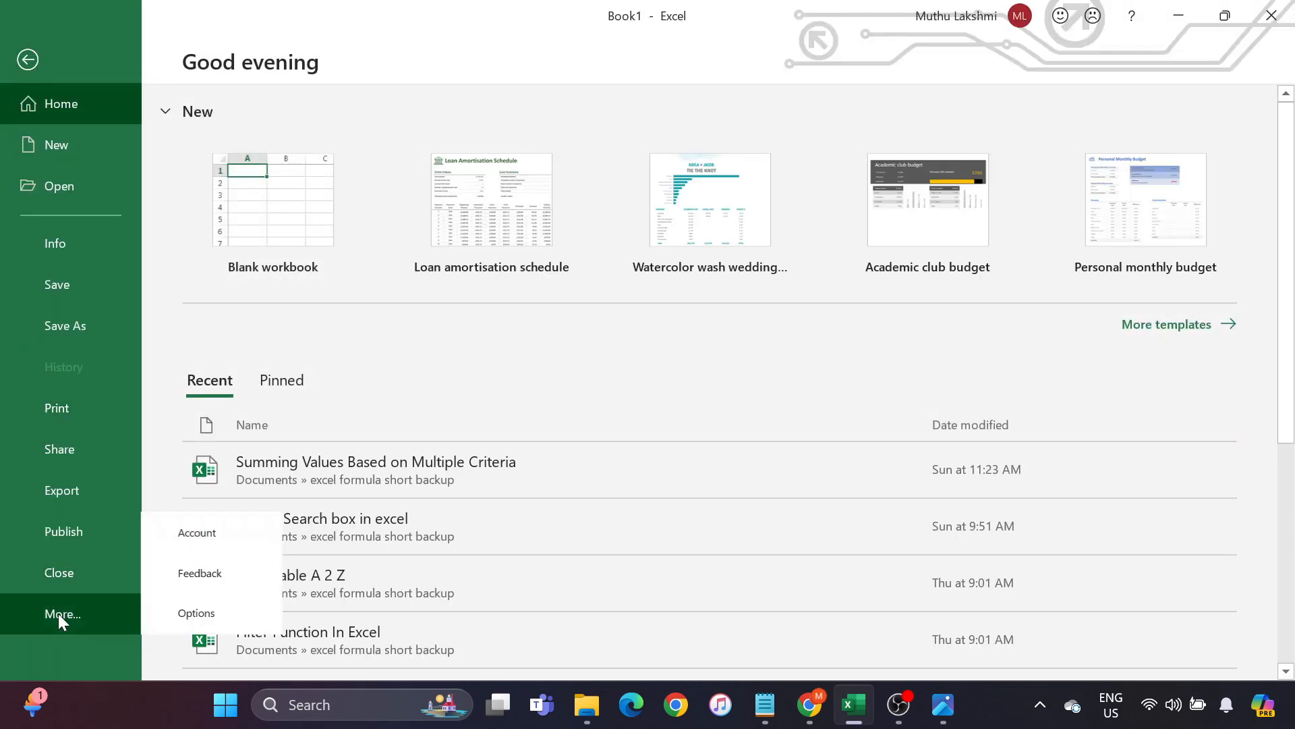
left_click(188, 612)
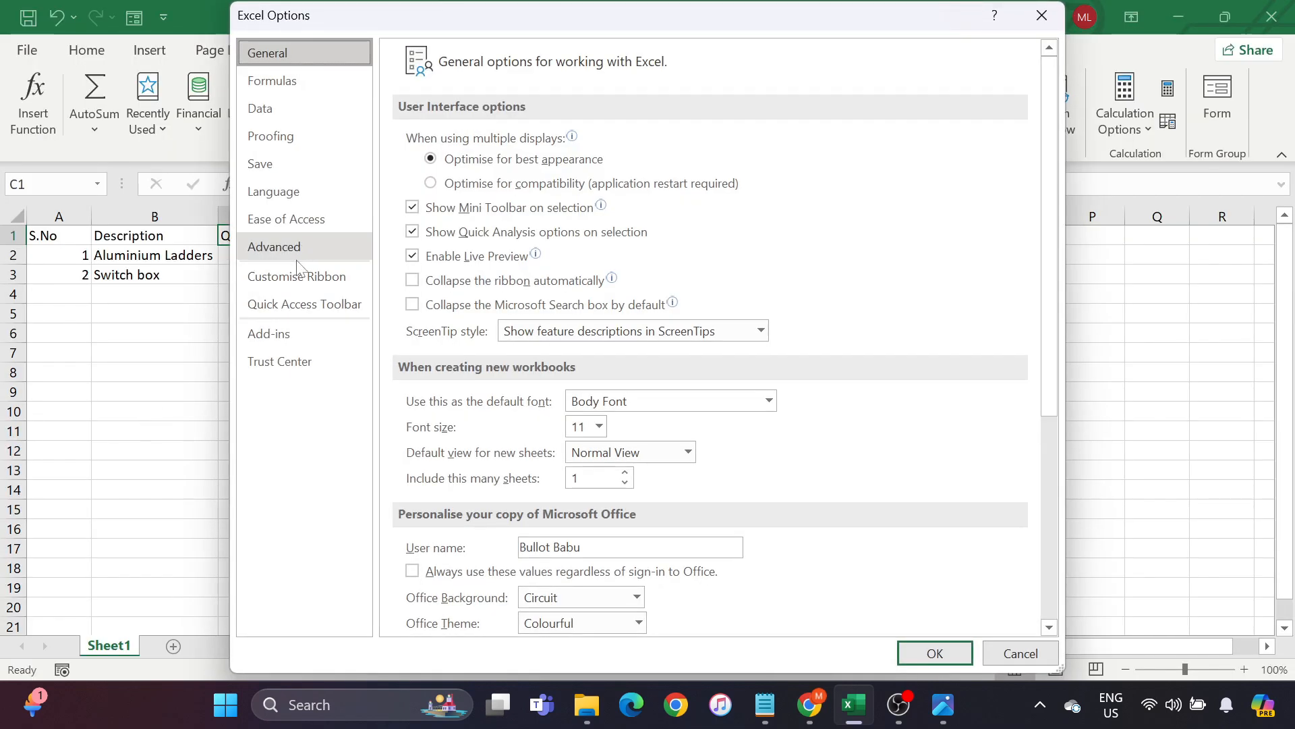
left_click(294, 273)
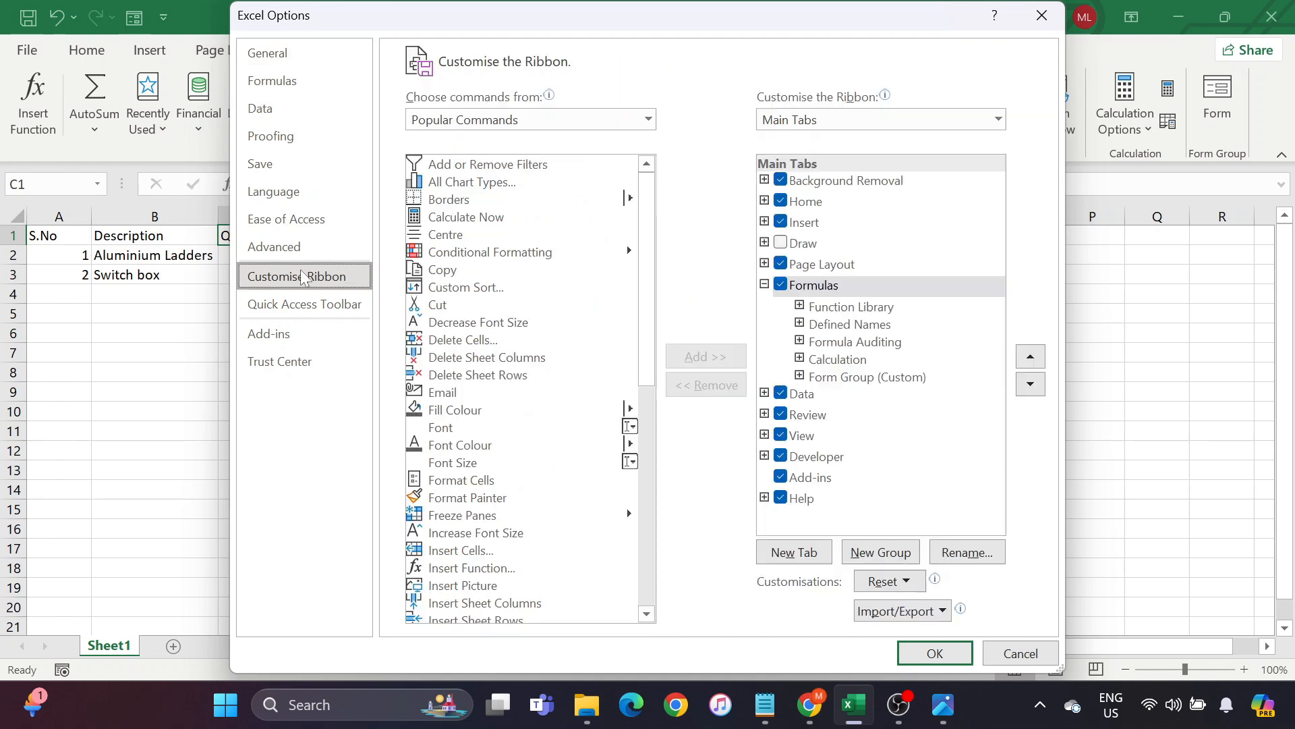
left_click(647, 119)
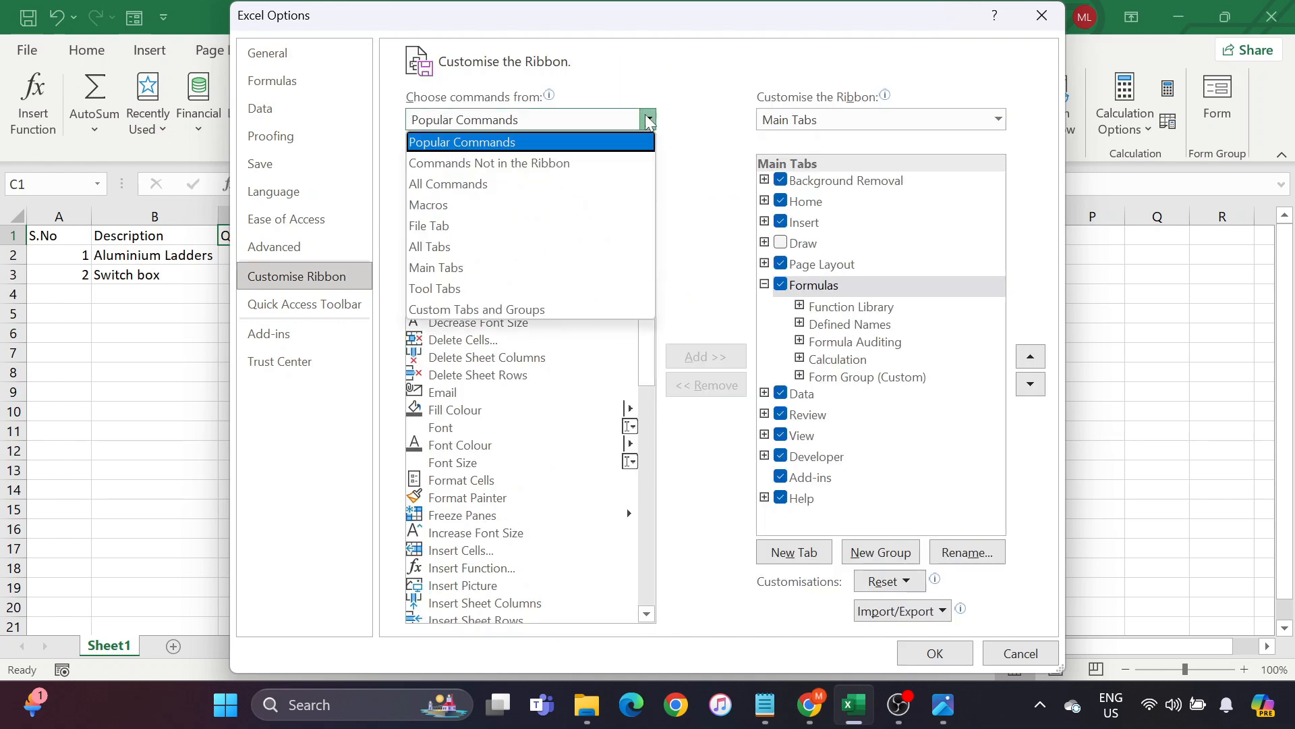
left_click(487, 191)
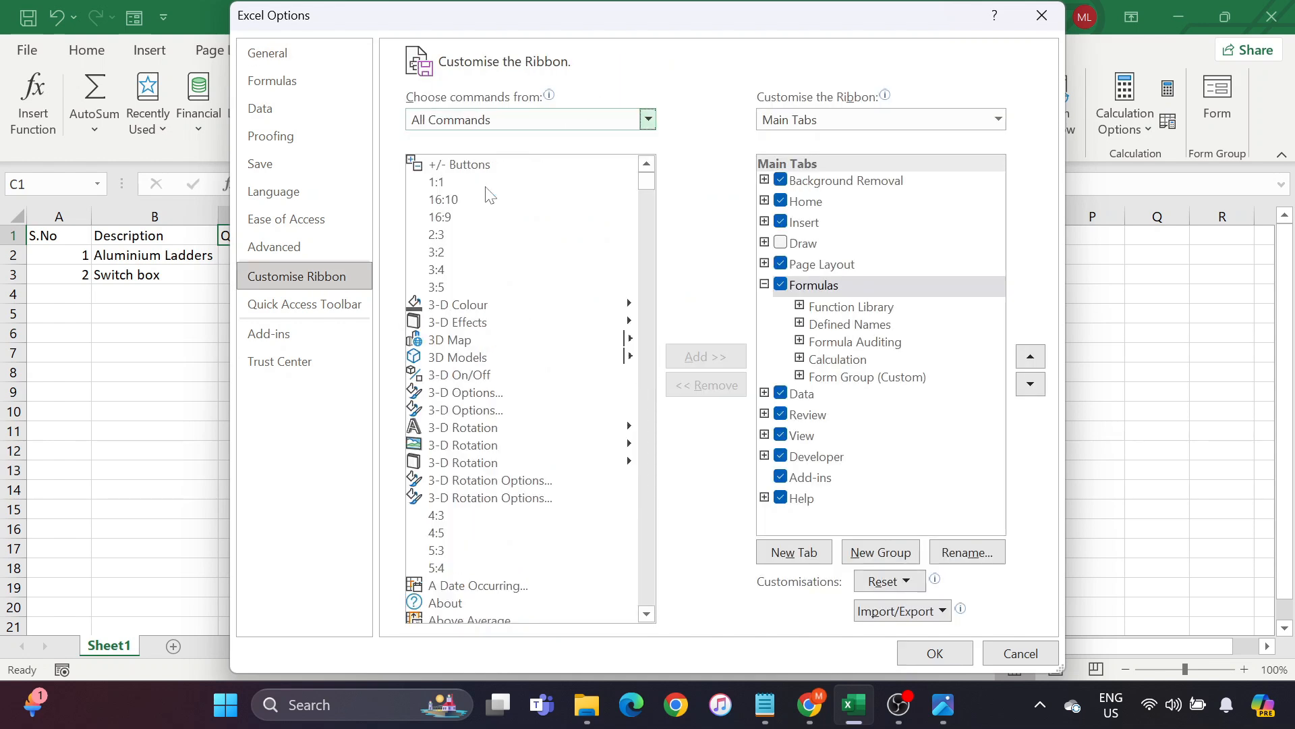
- Find and select the Form... command in the list of all commands
scroll(495, 407, "down", 20)
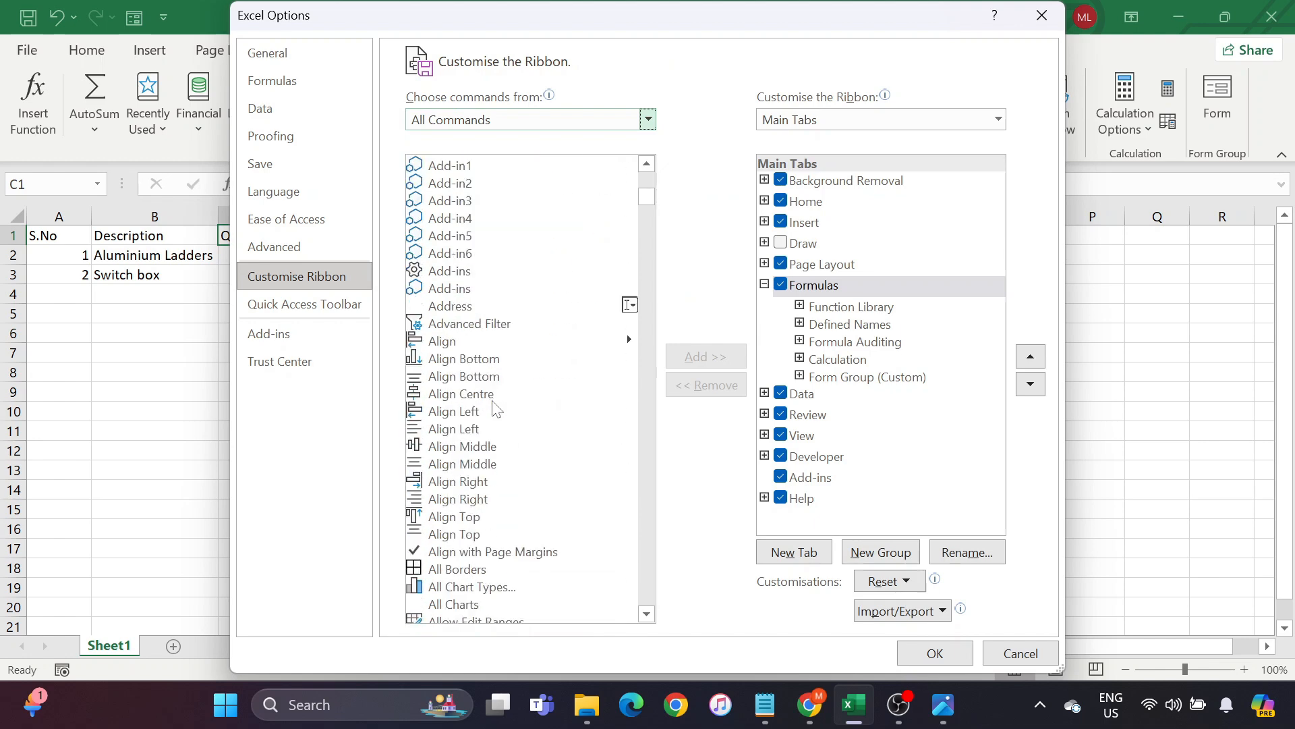
scroll(494, 407, "down", 20)
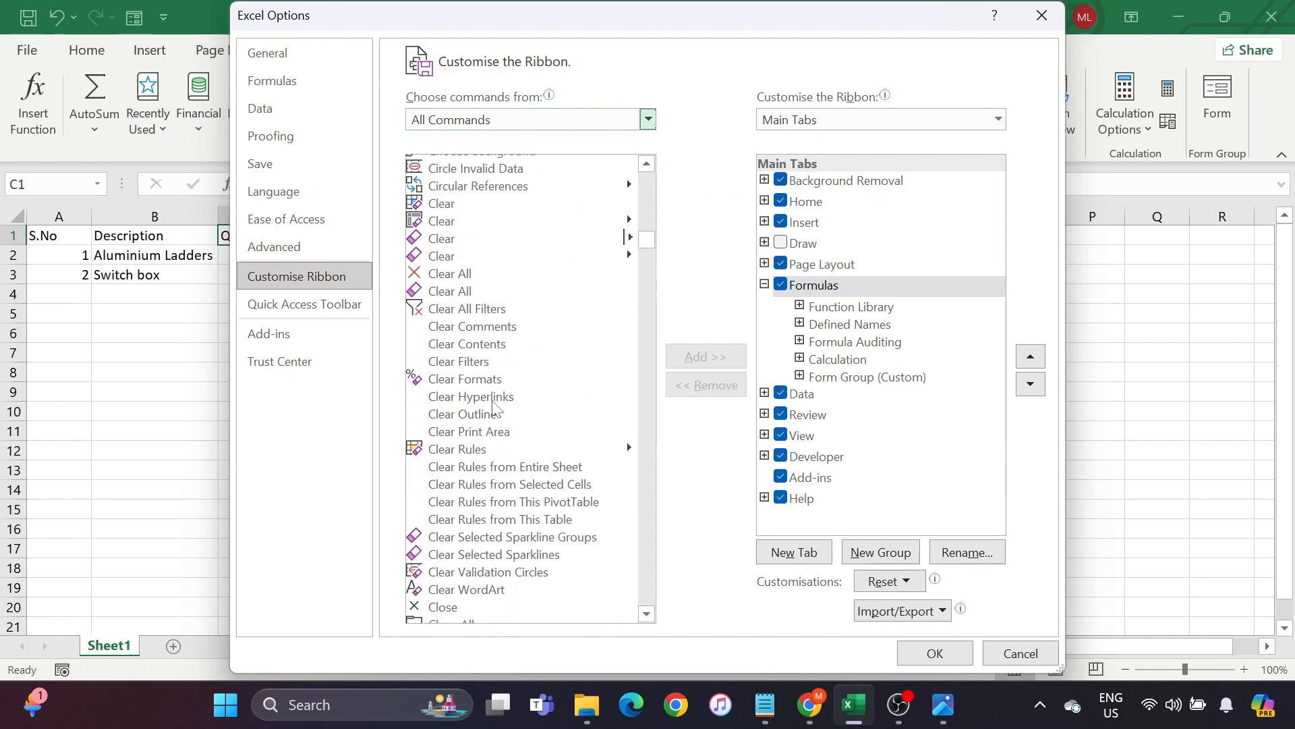
scroll(495, 407, "down", 20)
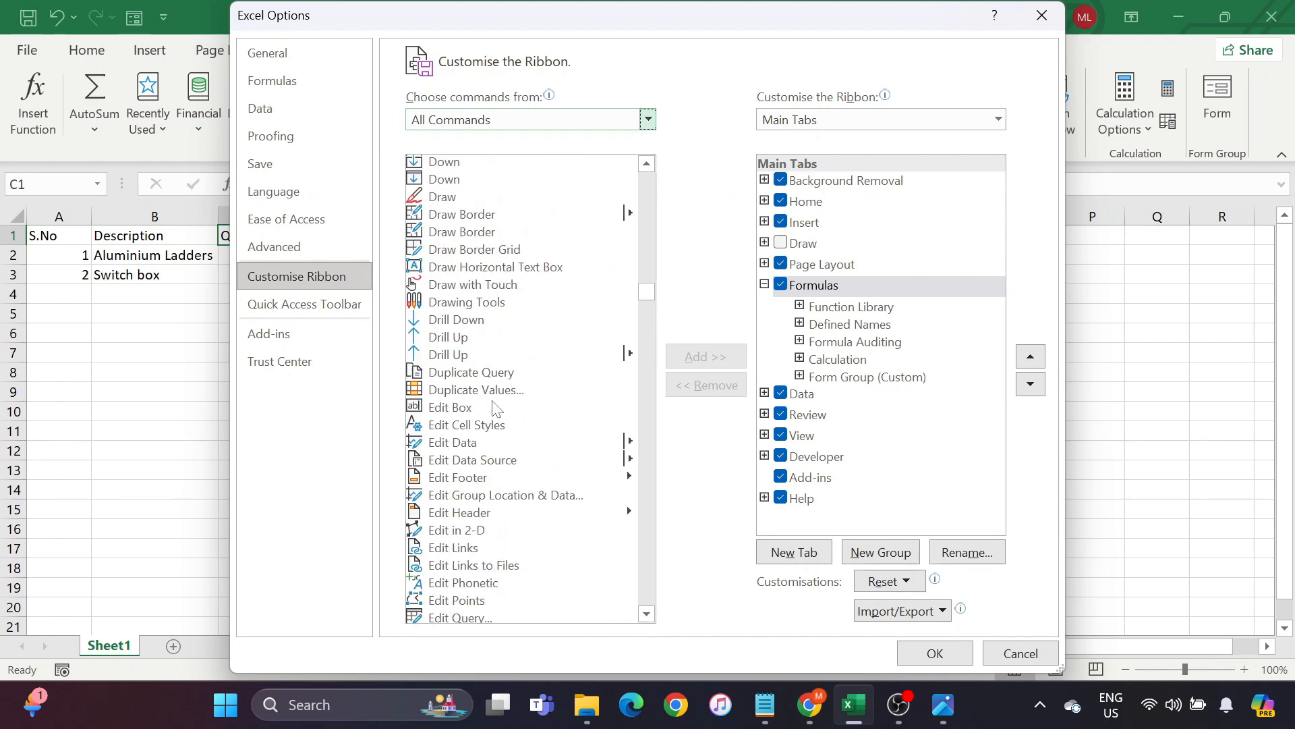
scroll(495, 408, "down", 5)
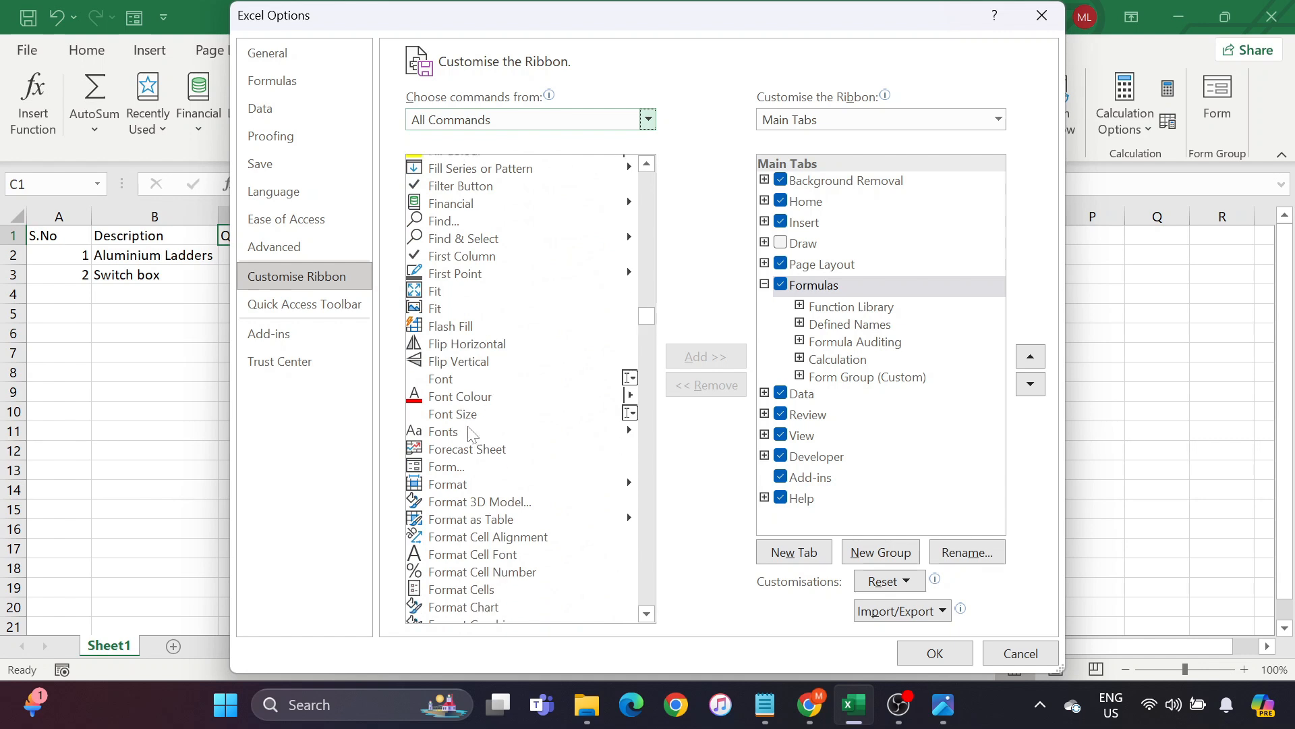
left_click(440, 467)
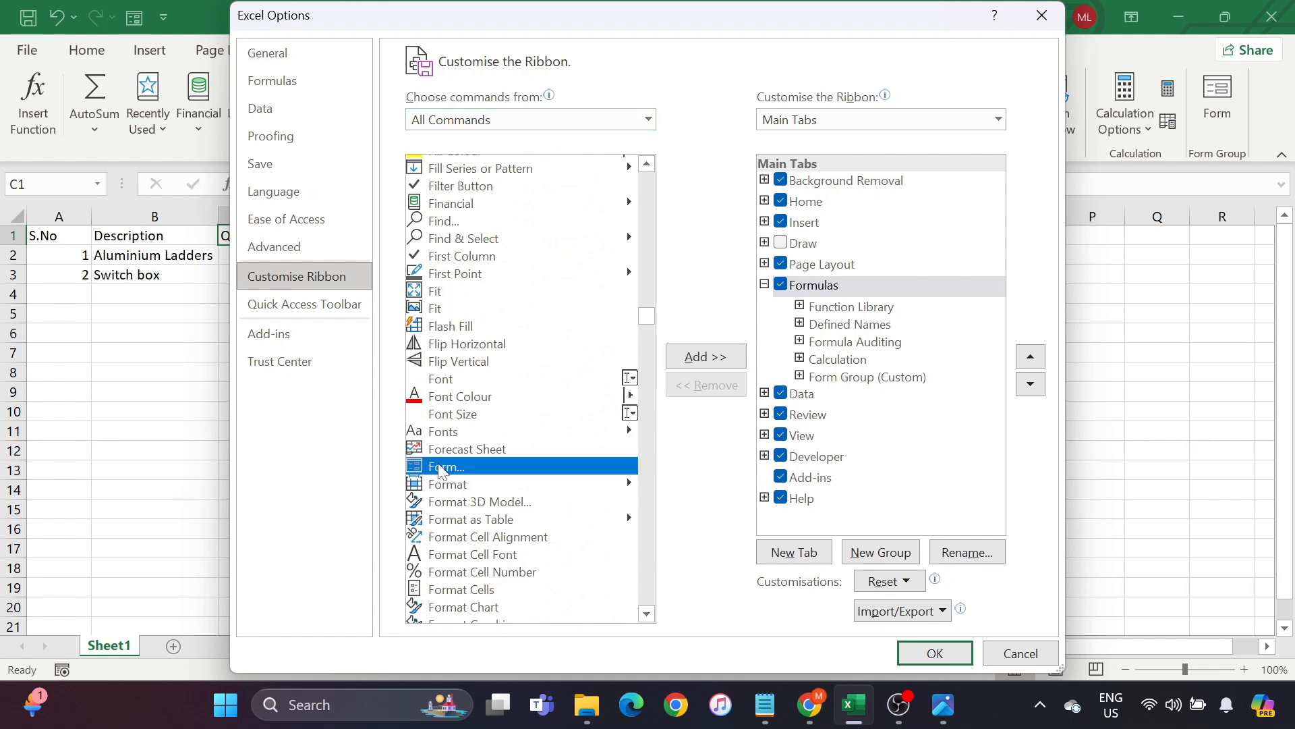
- Remove the custom group Form Group from the Formulas ribbon tab
left_click(879, 377)
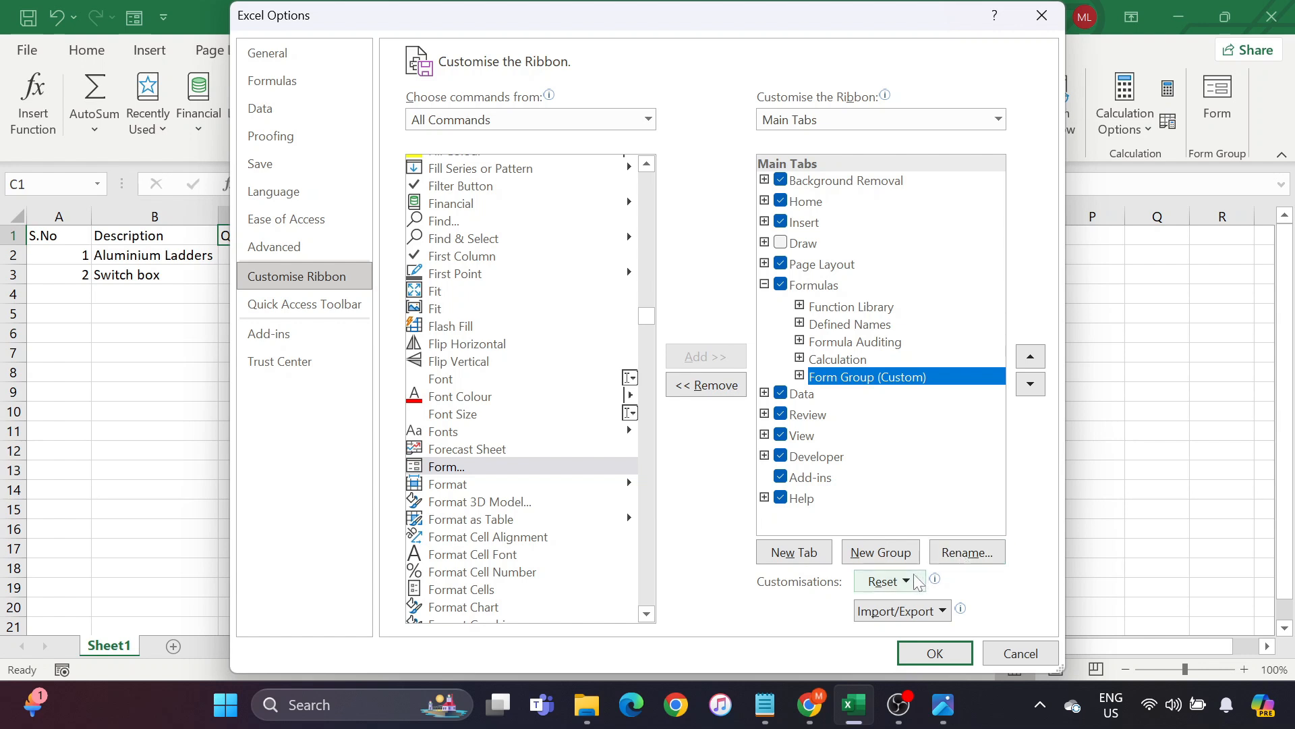
right_click(899, 379)
left_click(951, 489)
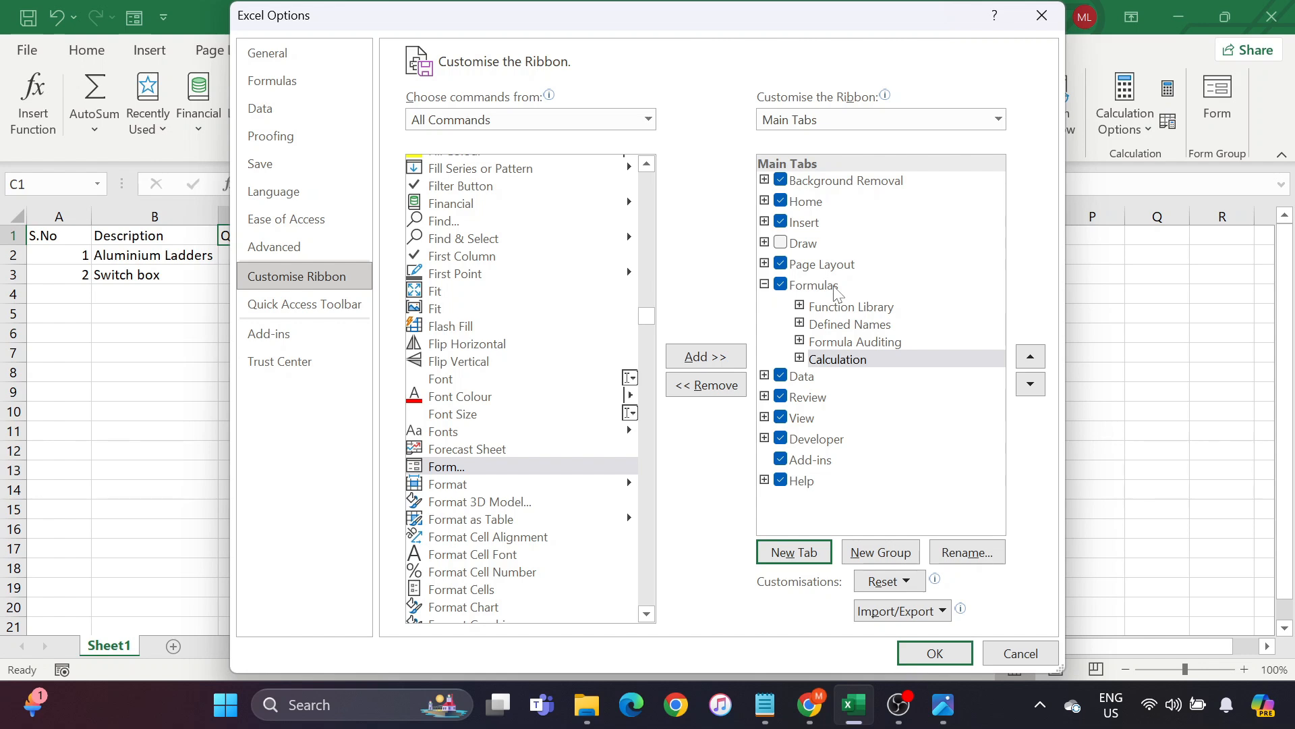
- Try to add the Form... command directly to the Formulas ribbon tab without a custom group
left_click(475, 469)
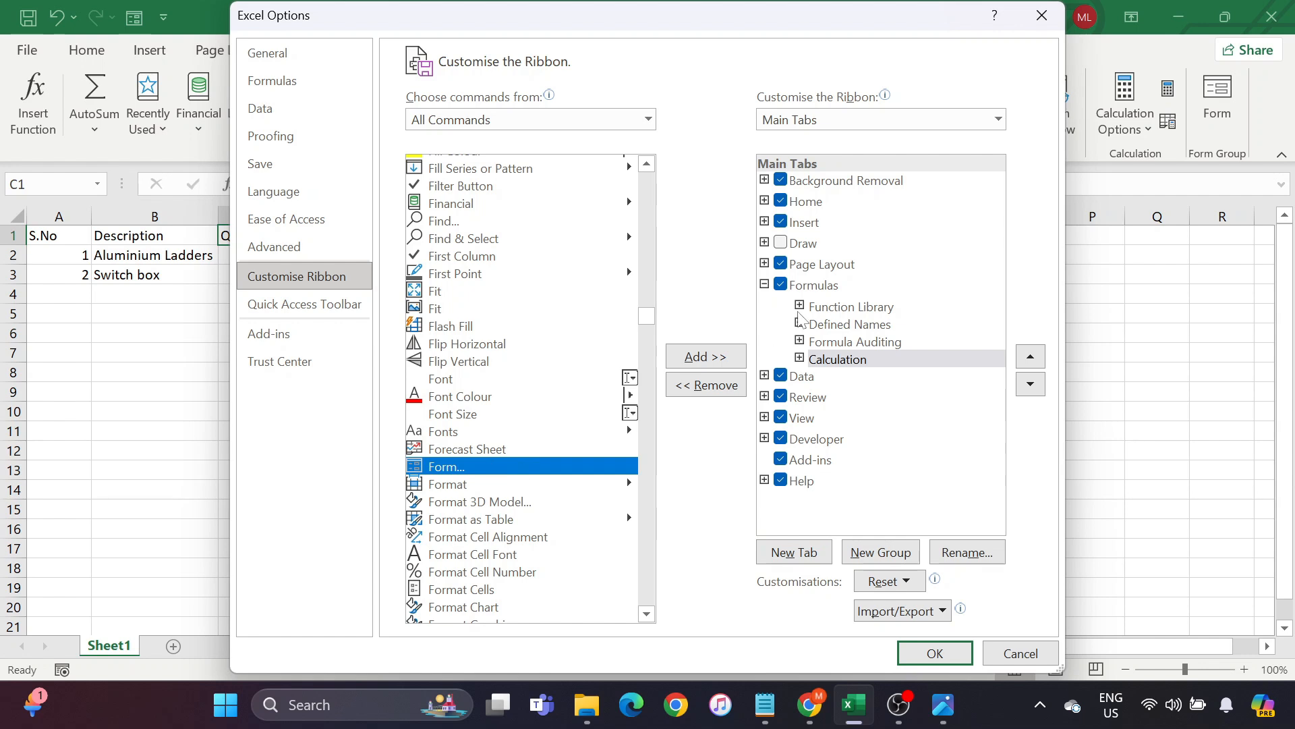
left_click(826, 288)
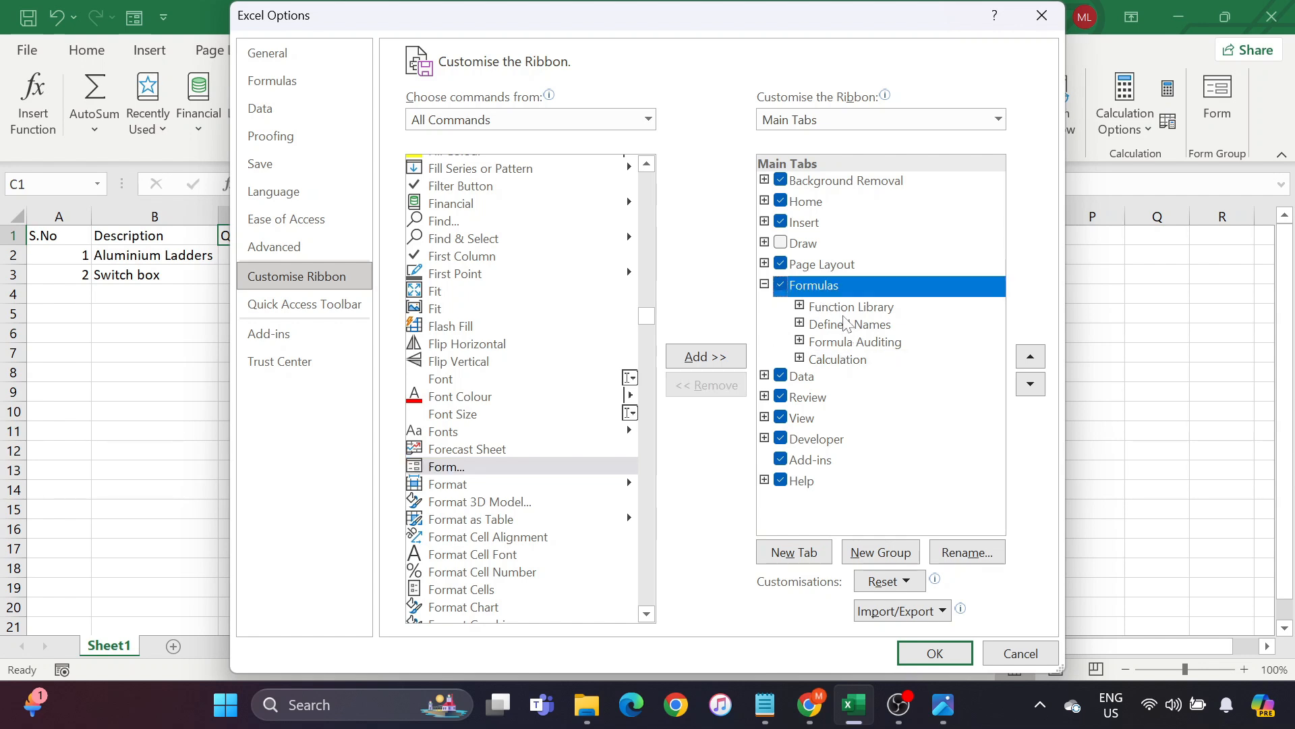
left_click(698, 365)
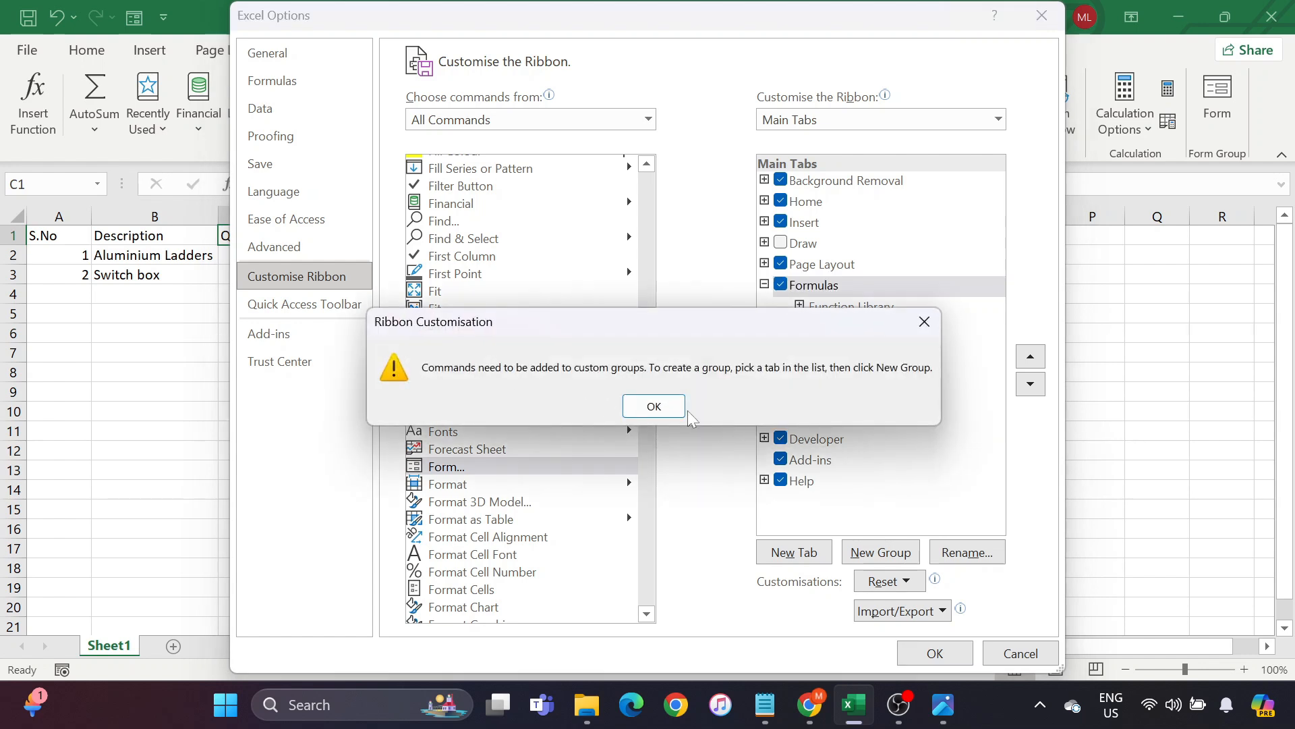
left_click(646, 406)
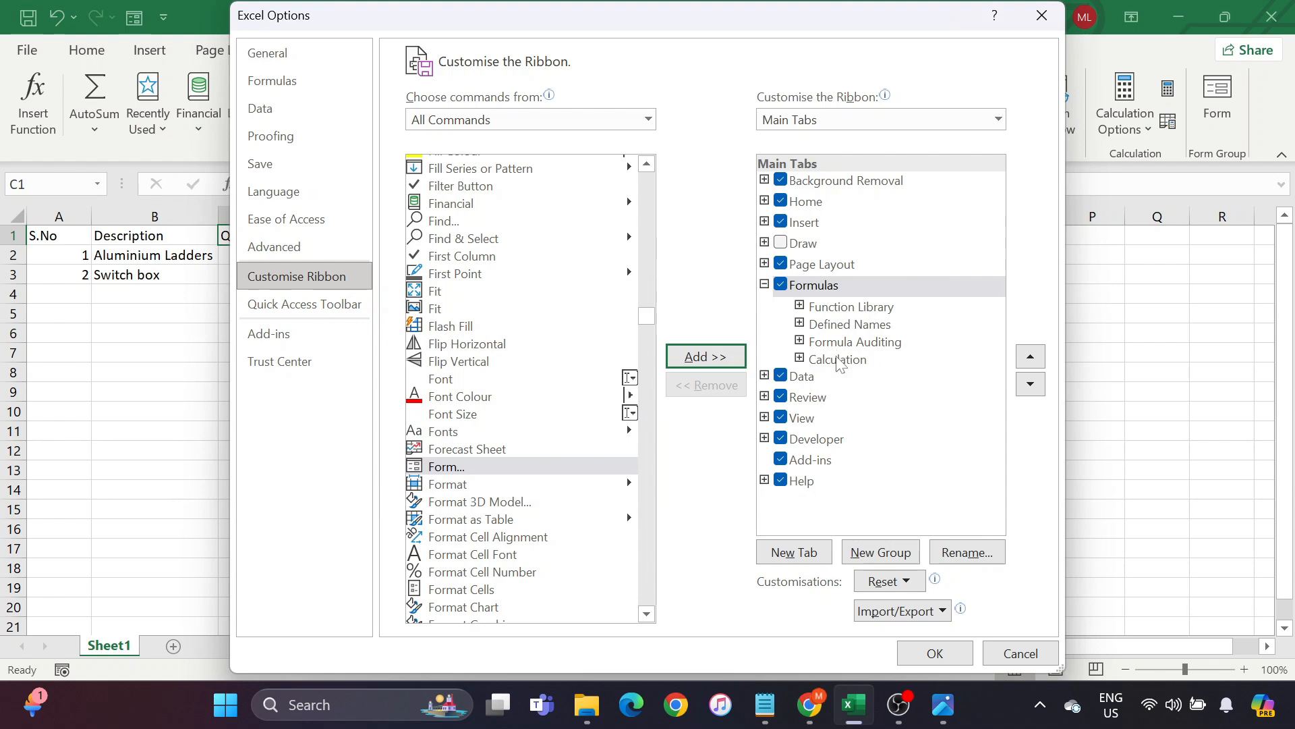
- Create a new custom group under the Formulas ribbon tab and rename it Form
left_click(880, 555)
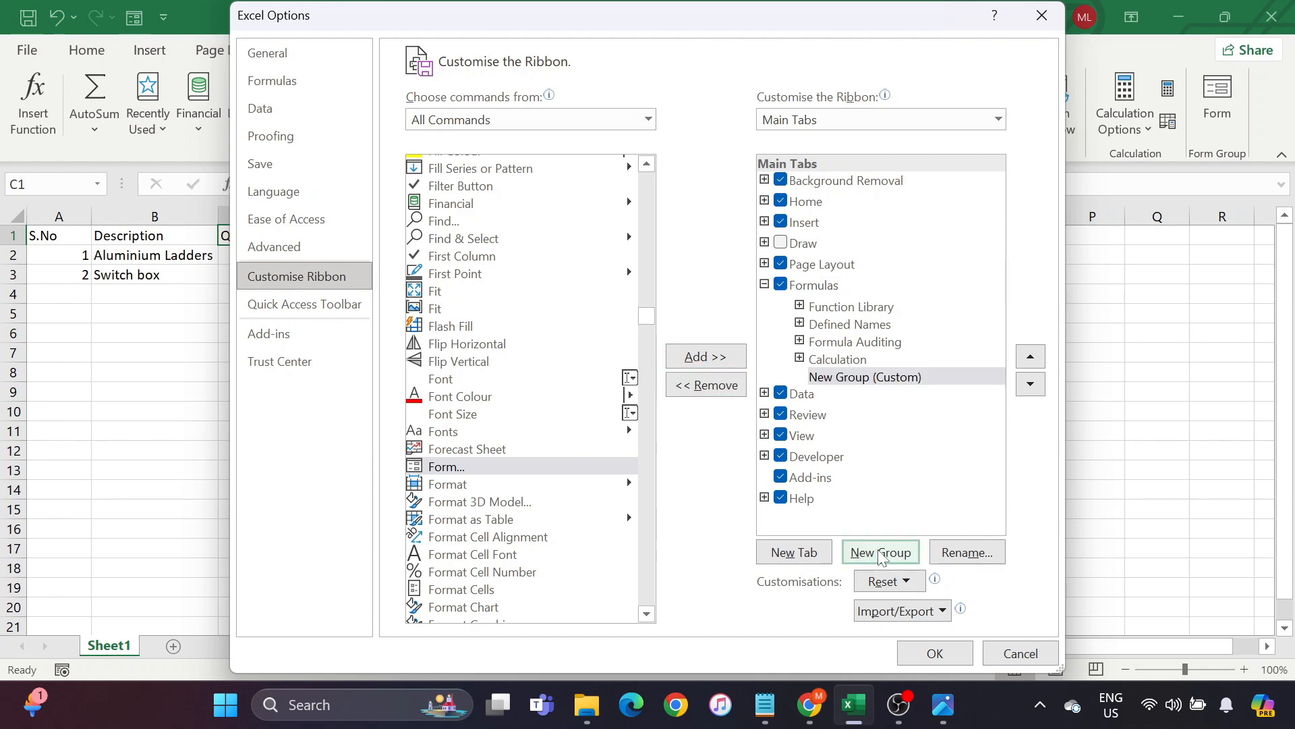
left_click(866, 382)
right_click(880, 373)
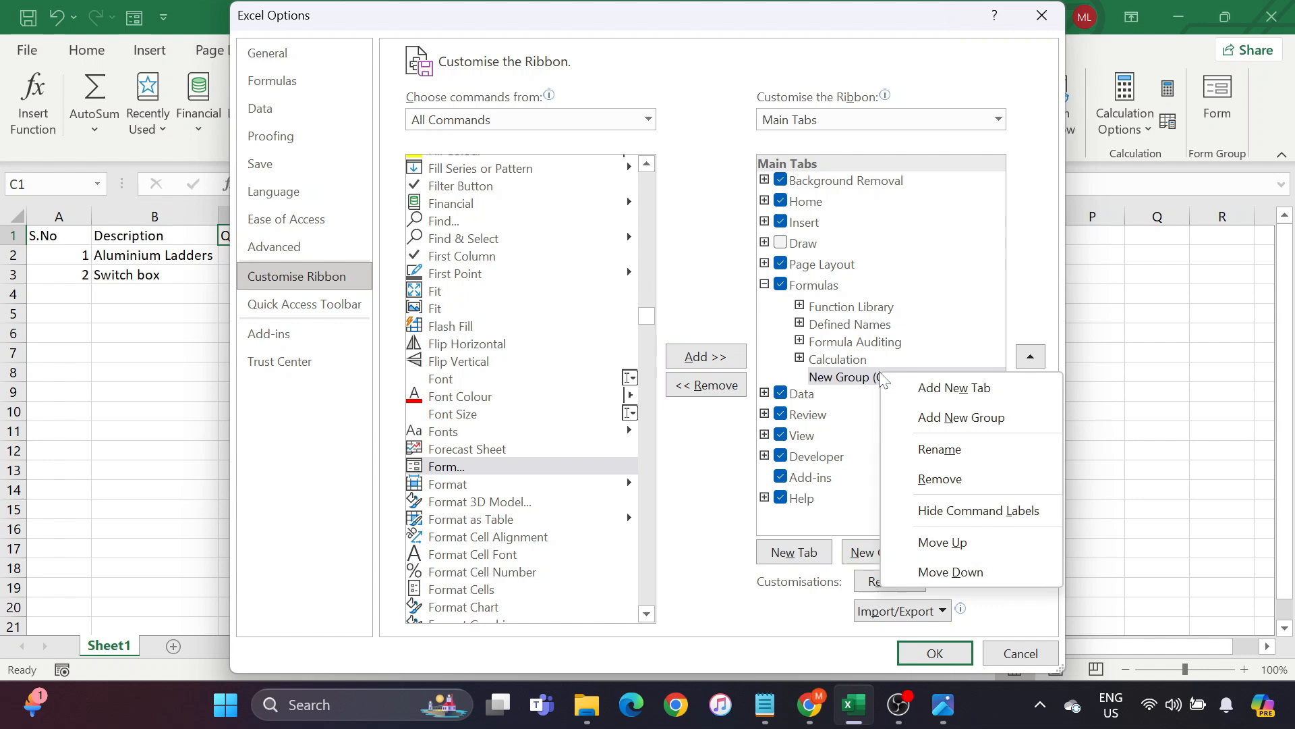
left_click(918, 451)
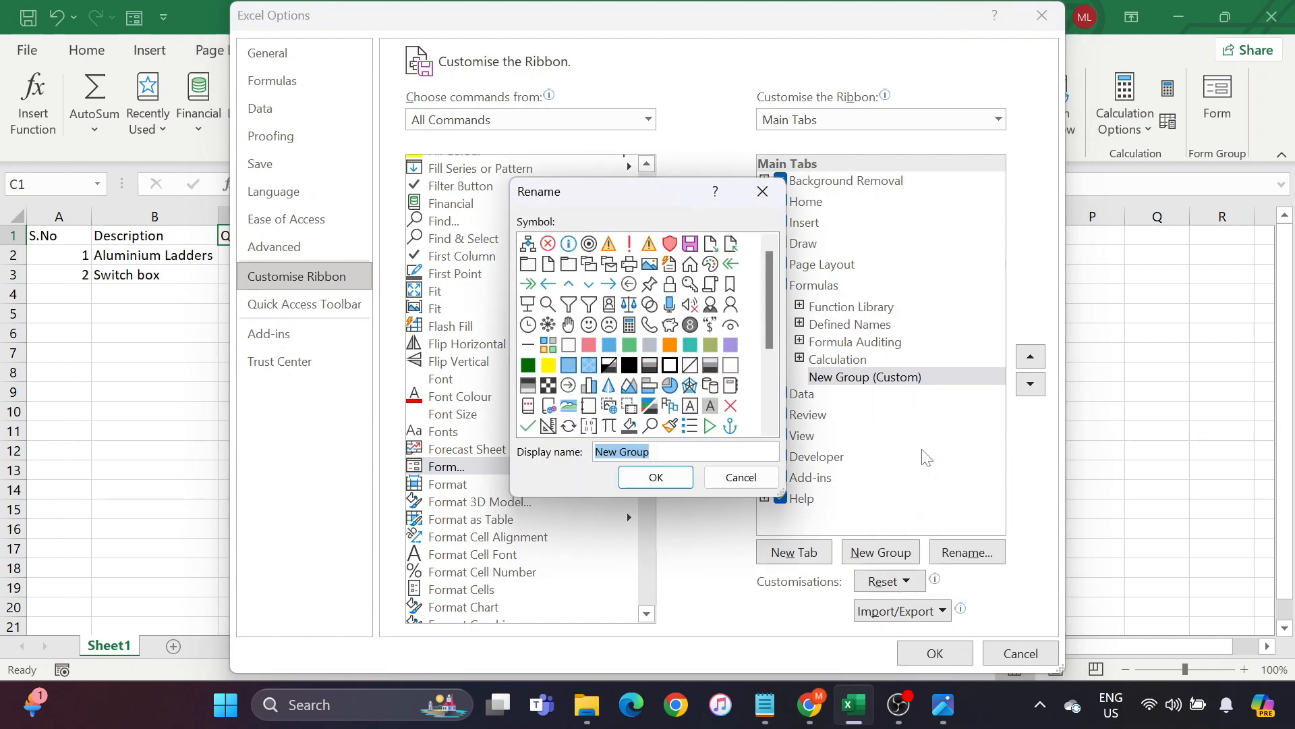
type("orm")
left_click(684, 474)
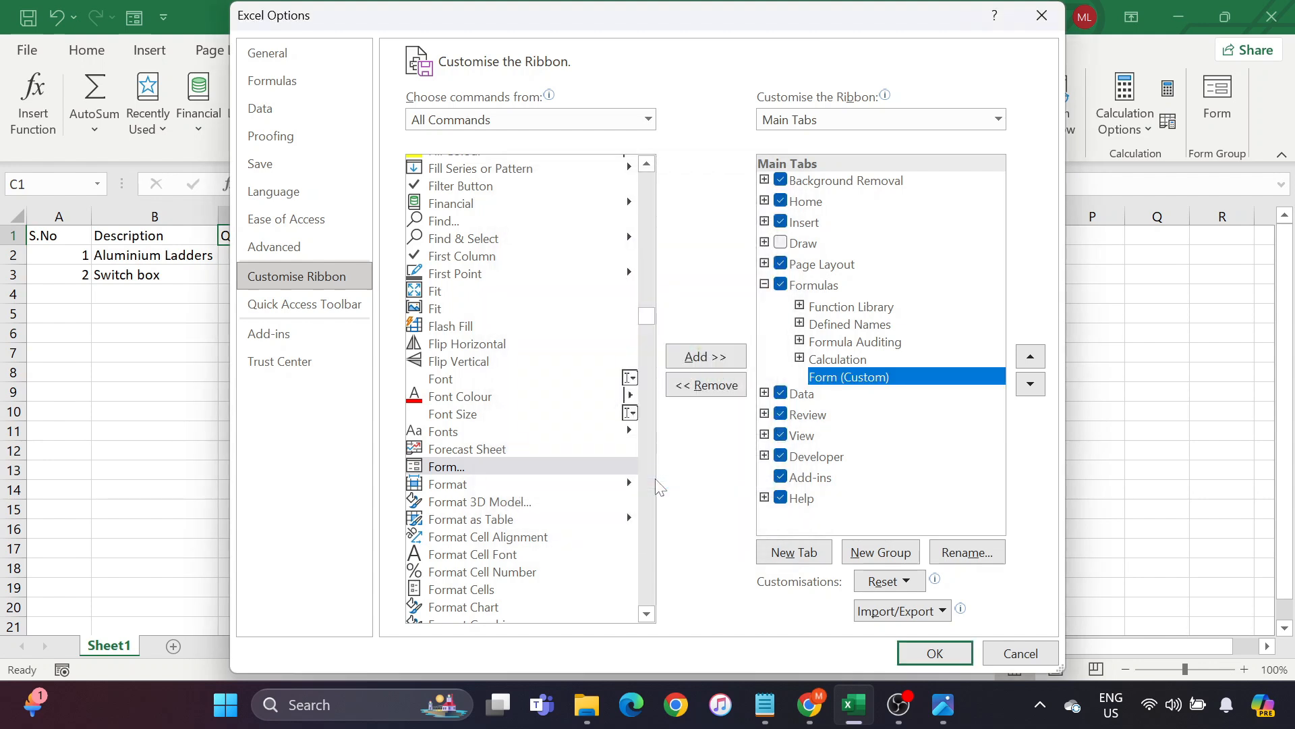
- Add the Form... command to the custom Form group and apply the ribbon changes
left_click(435, 467)
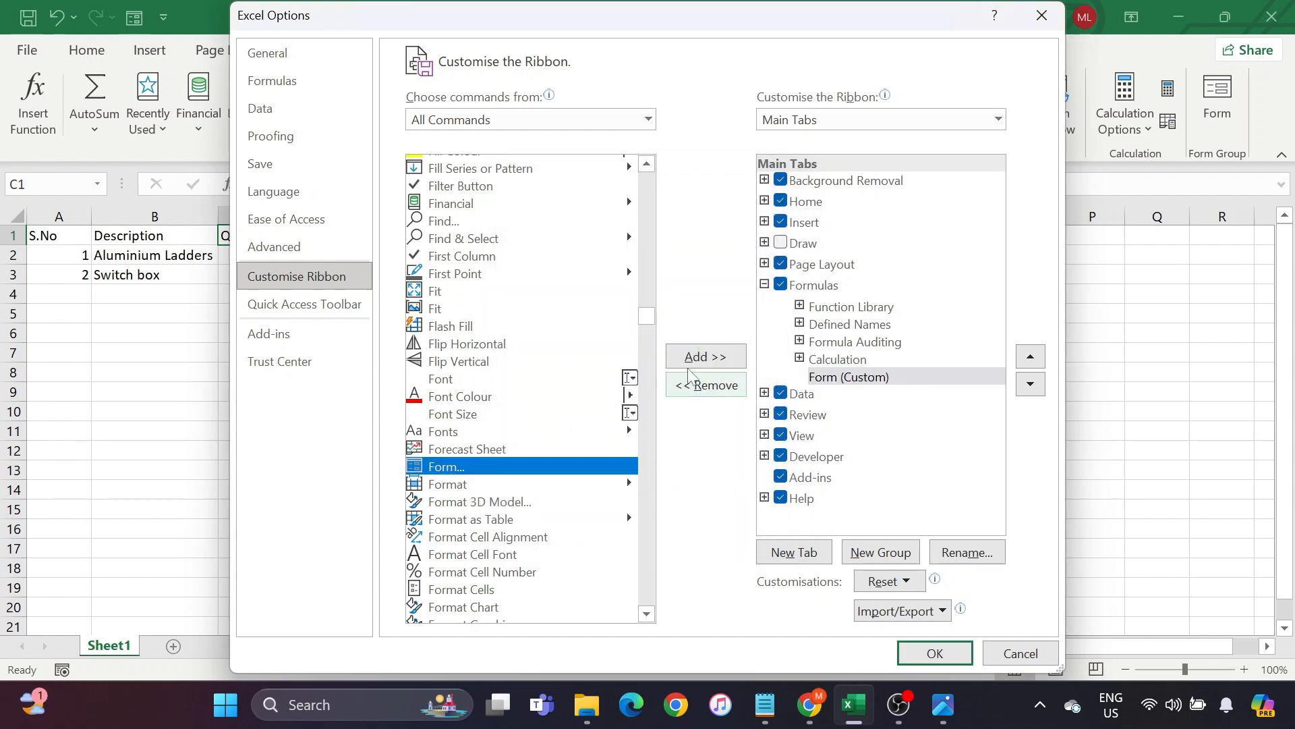
left_click(717, 356)
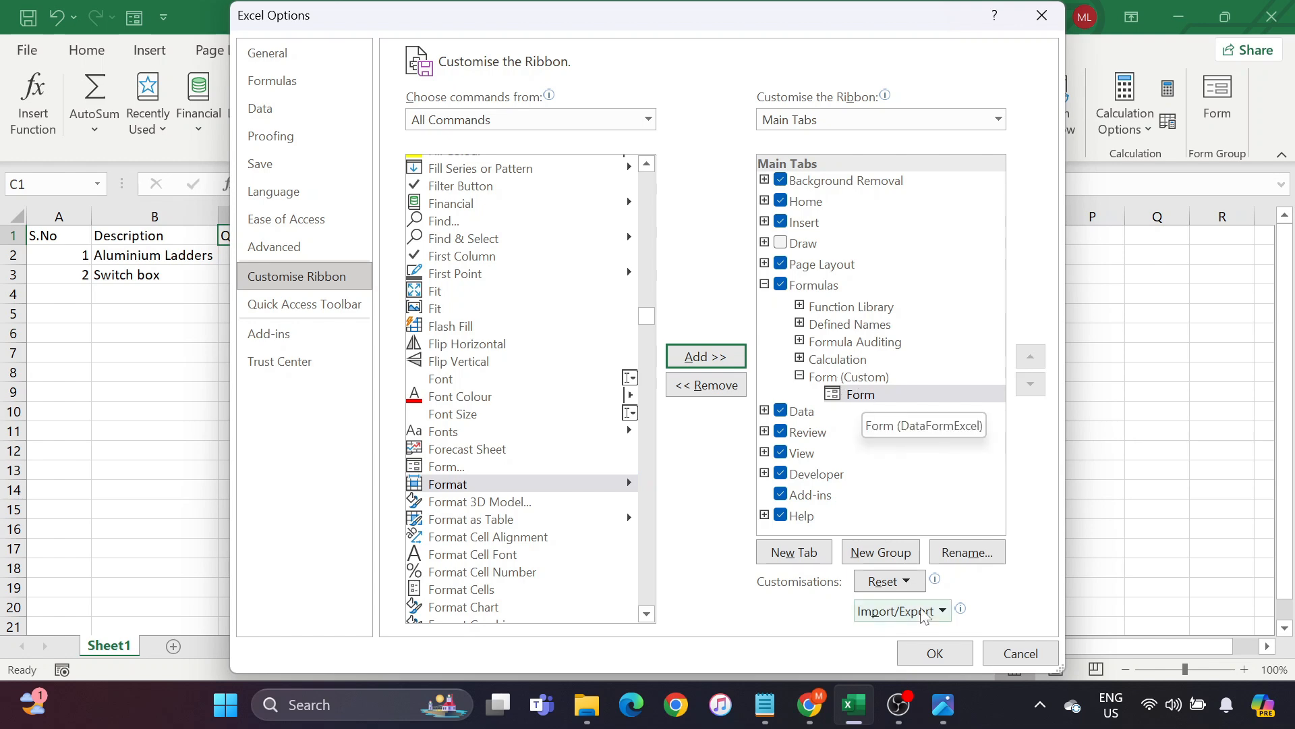
left_click(933, 653)
left_click(781, 356)
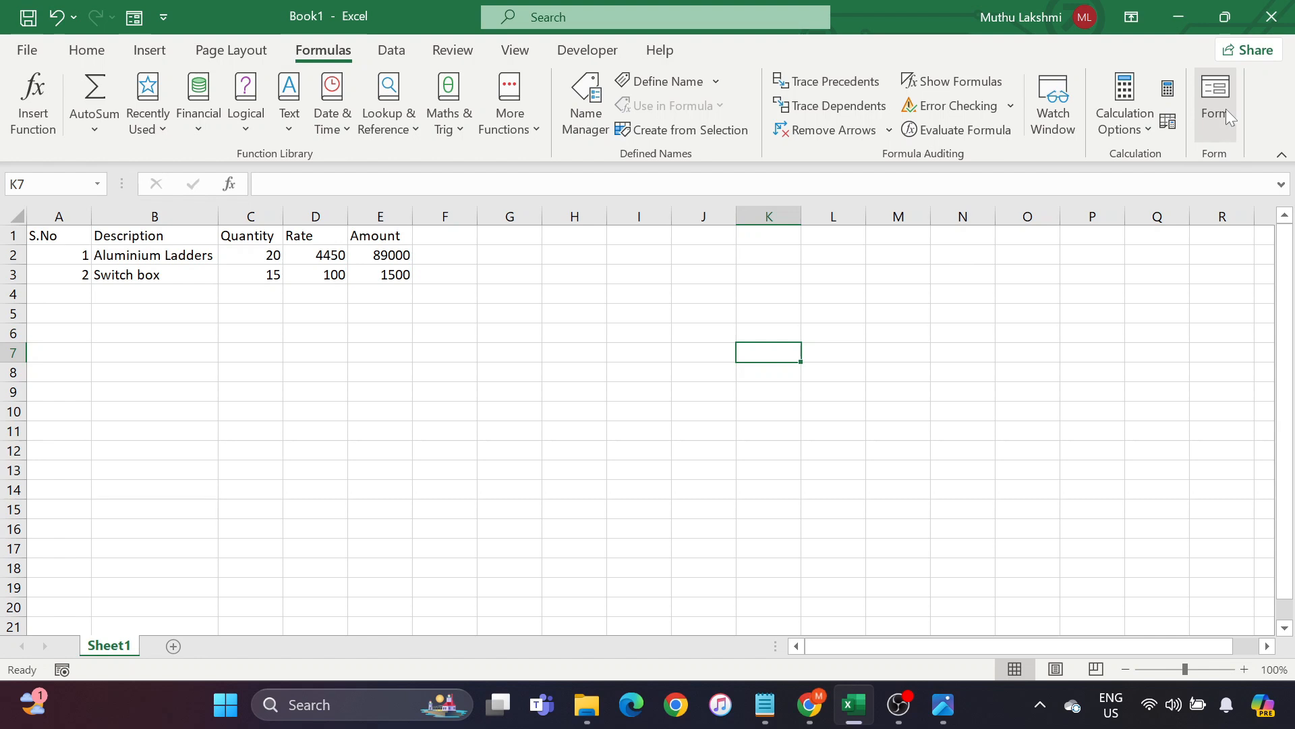
- With cell C2 of the item list selected, view the records in the data form and close it
left_click(471, 314)
left_click(116, 262)
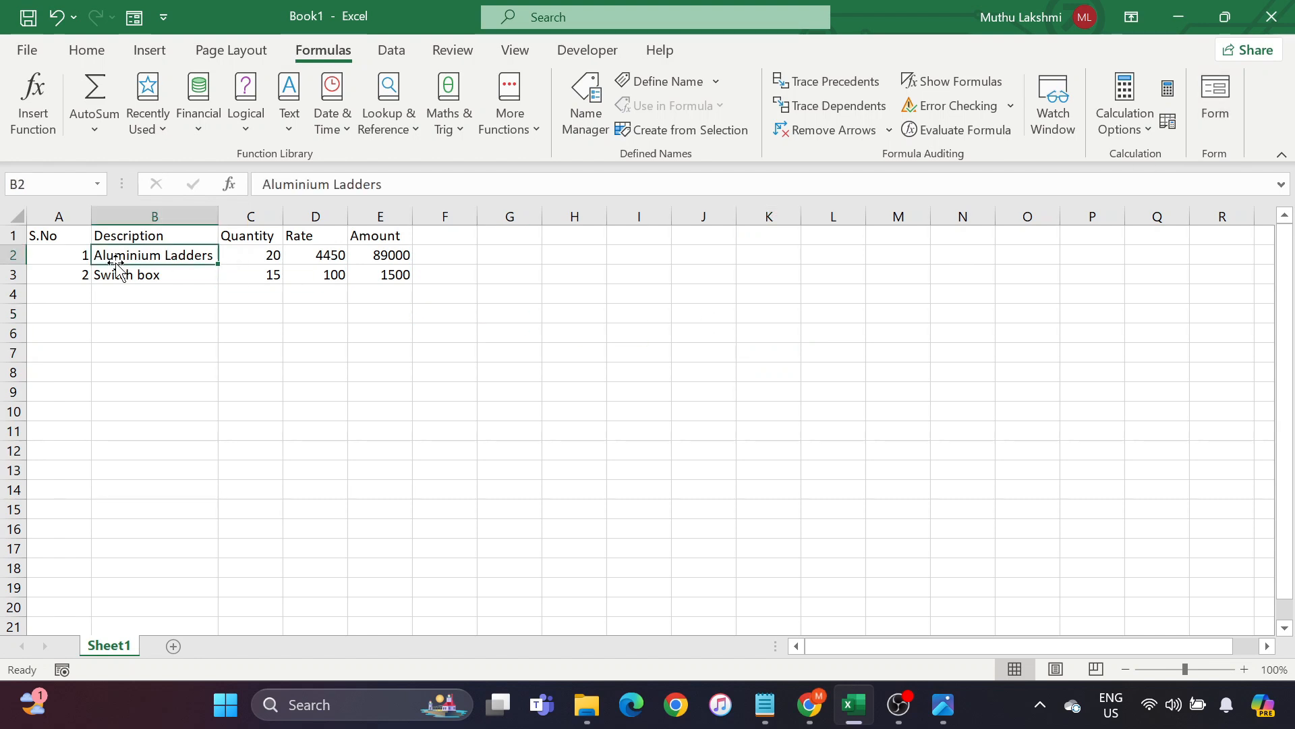
left_click(254, 251)
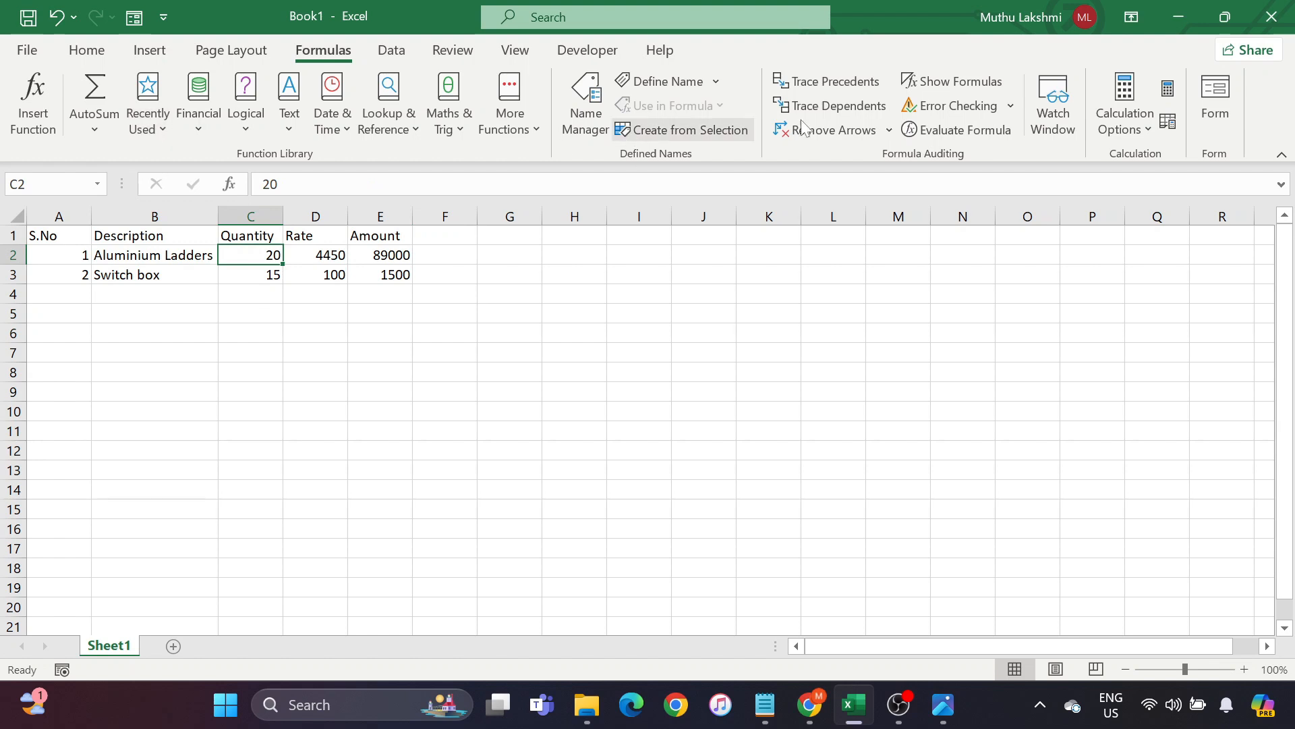
left_click(1222, 119)
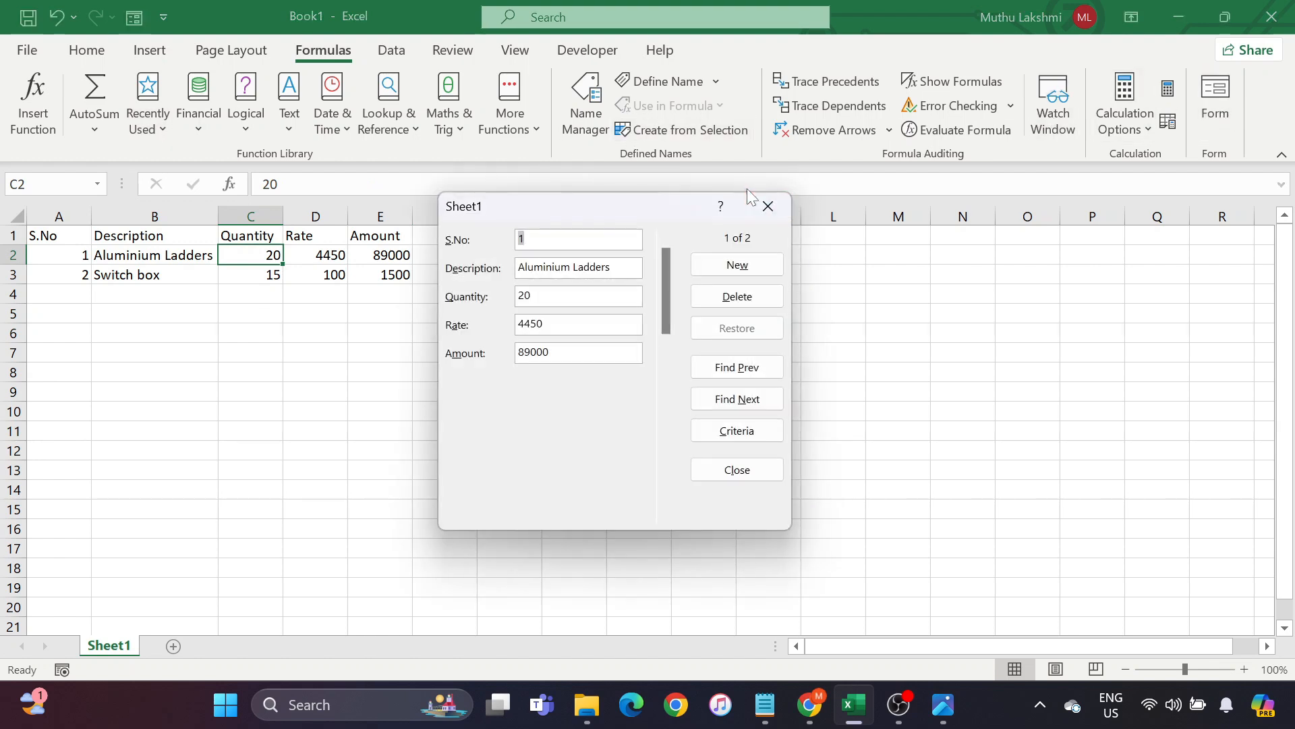
left_click(765, 204)
- Try to open the data form with the empty cell I4 outside the item list selected
left_click(624, 286)
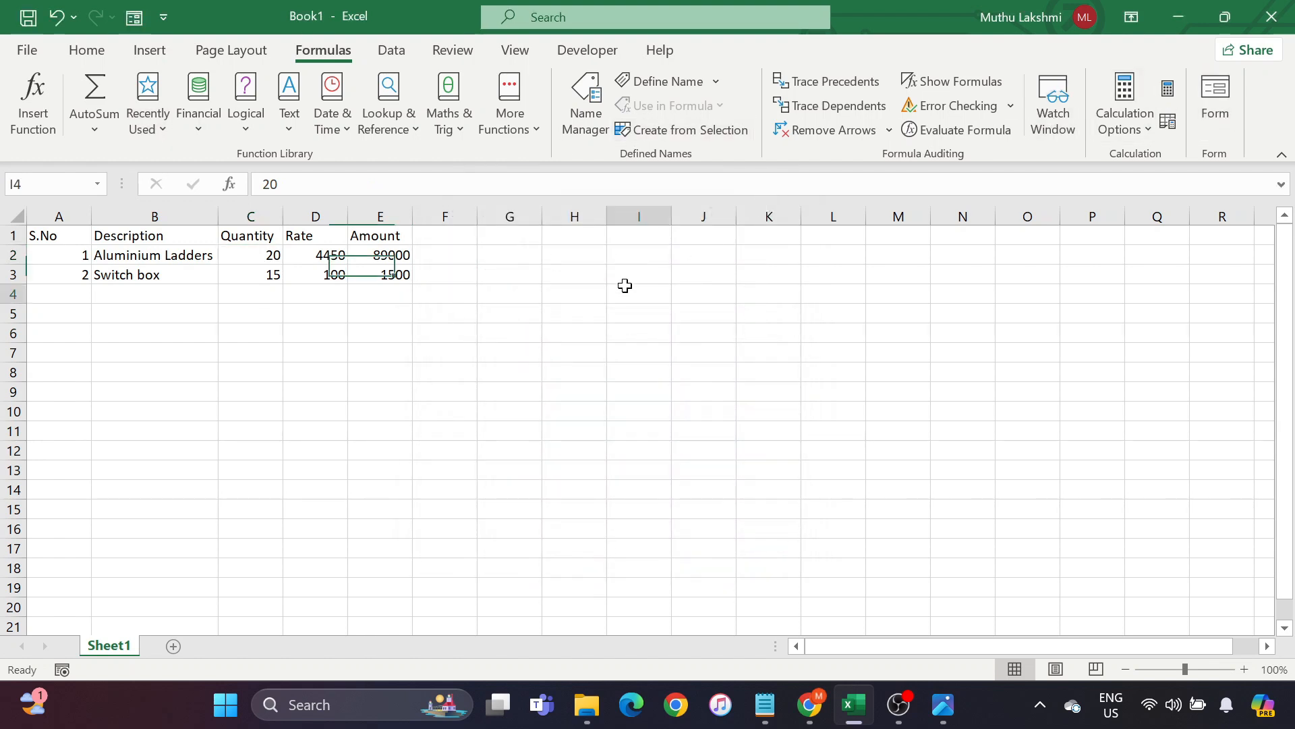
left_click(1218, 117)
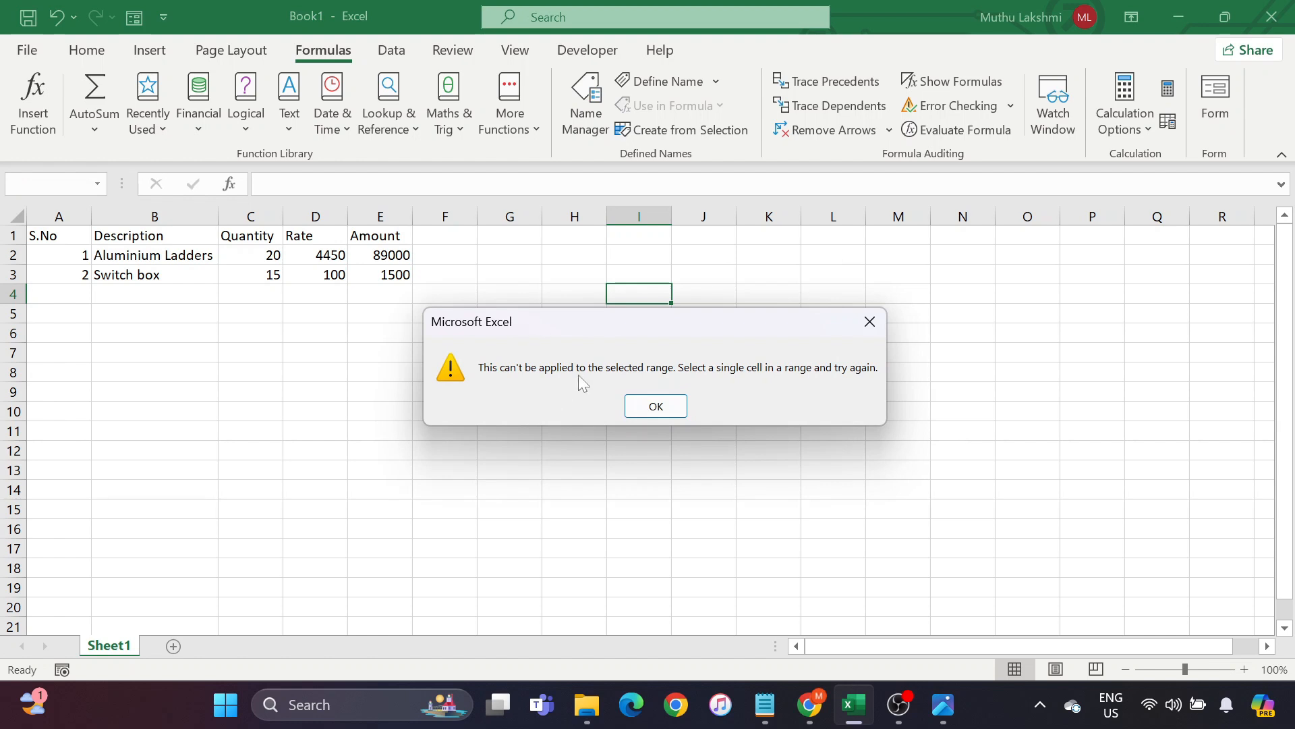
left_click(869, 320)
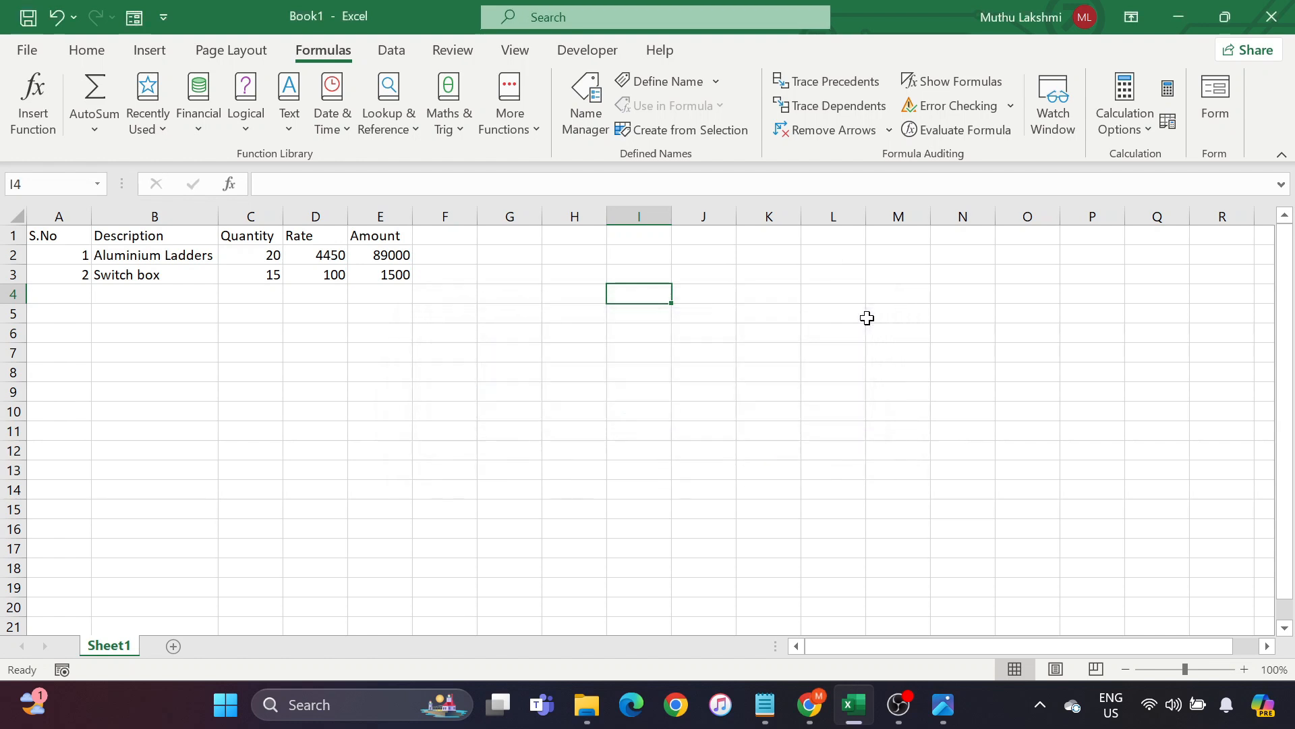
- View the list's first record in the data form from cell D2, and close the form
left_click(335, 255)
left_click(1201, 116)
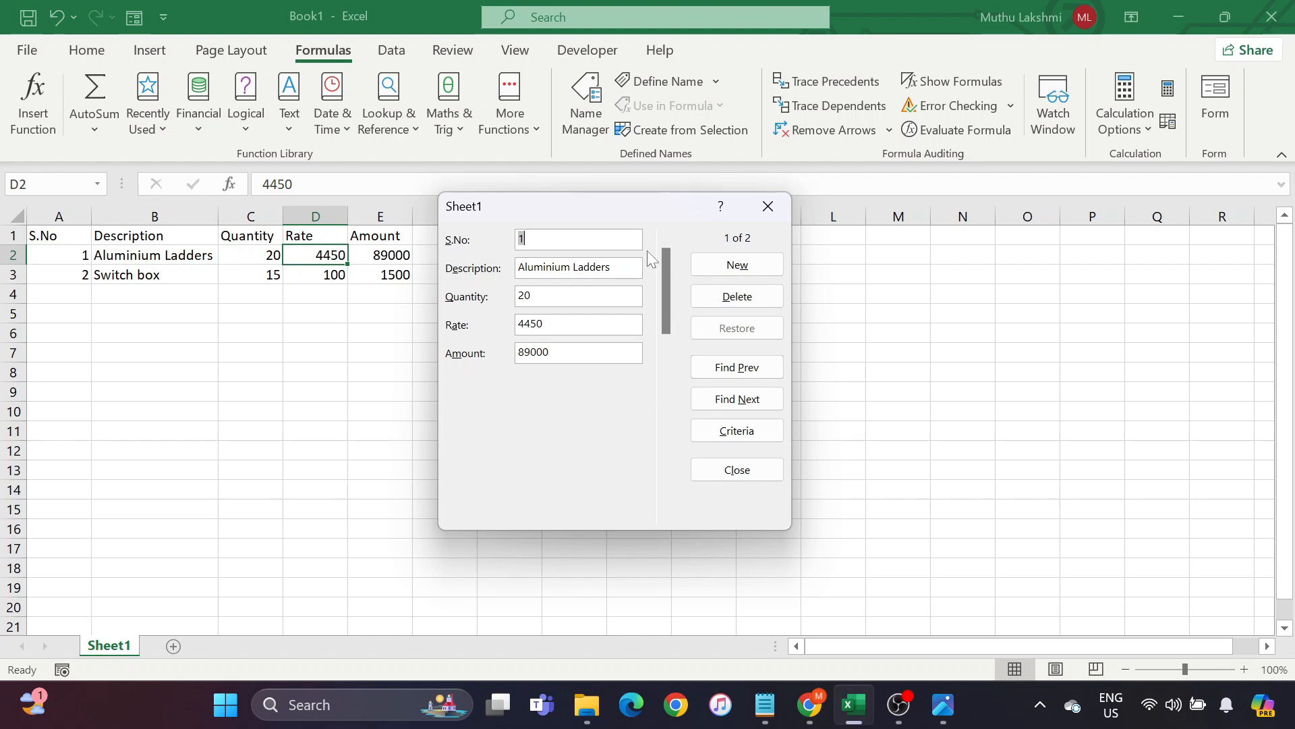
left_click(780, 213)
- With cell B3 of the item list selected, open the data form and start a new record
left_click(85, 292)
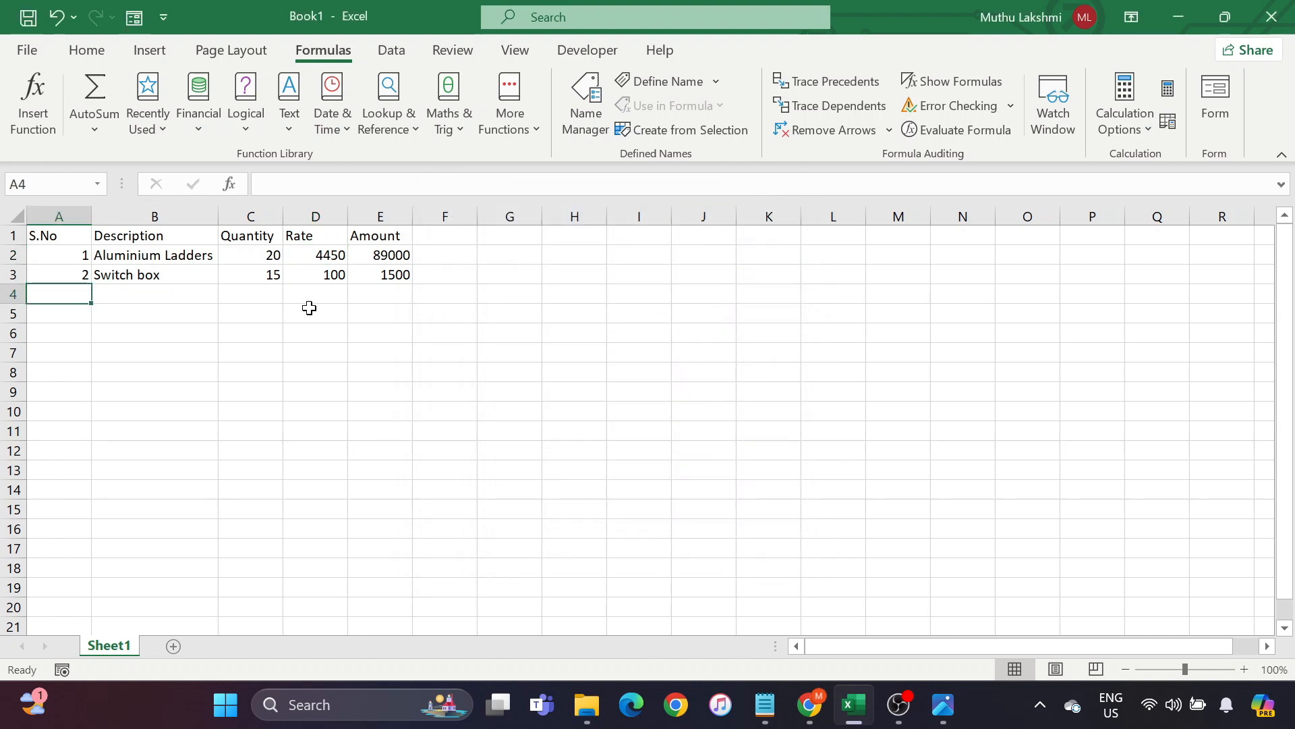
left_click(158, 277)
left_click(1216, 101)
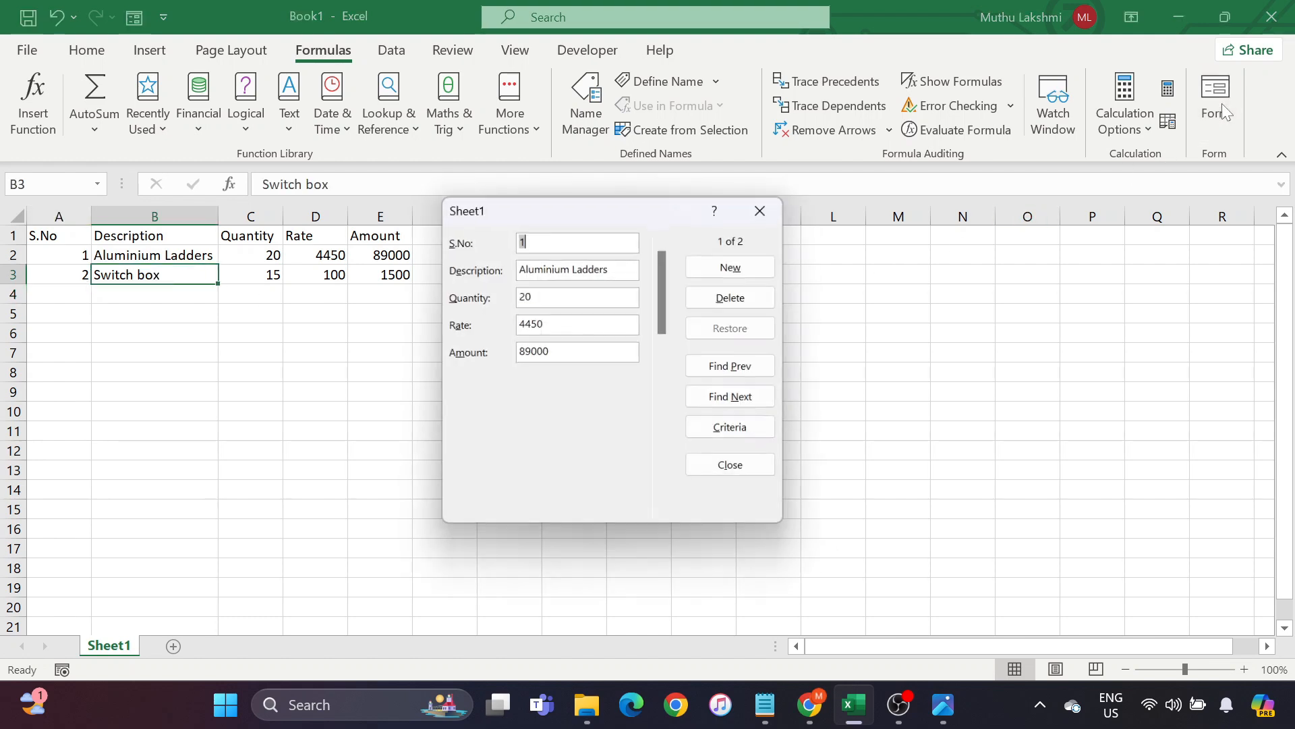
left_click(737, 265)
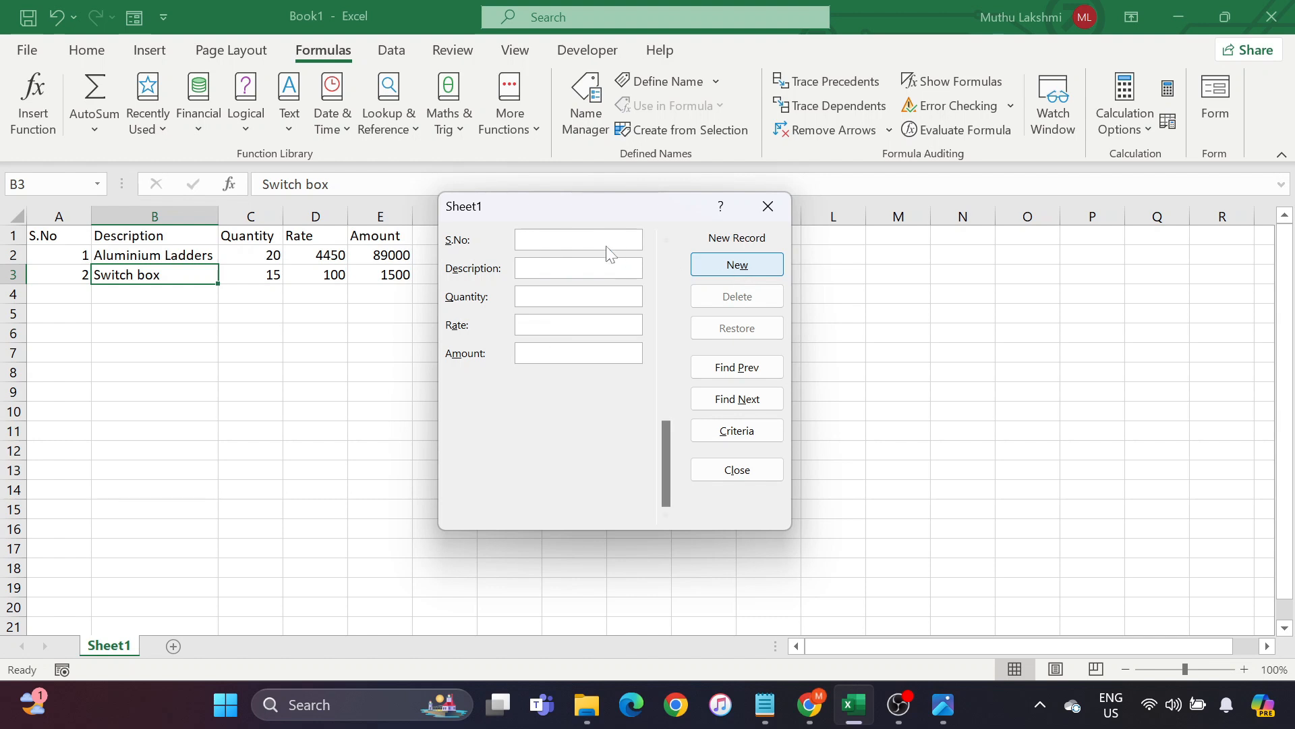
- Add a record with S.No 3, description Laddar, quantity 10, rate 100 and amount 1000
type("3")
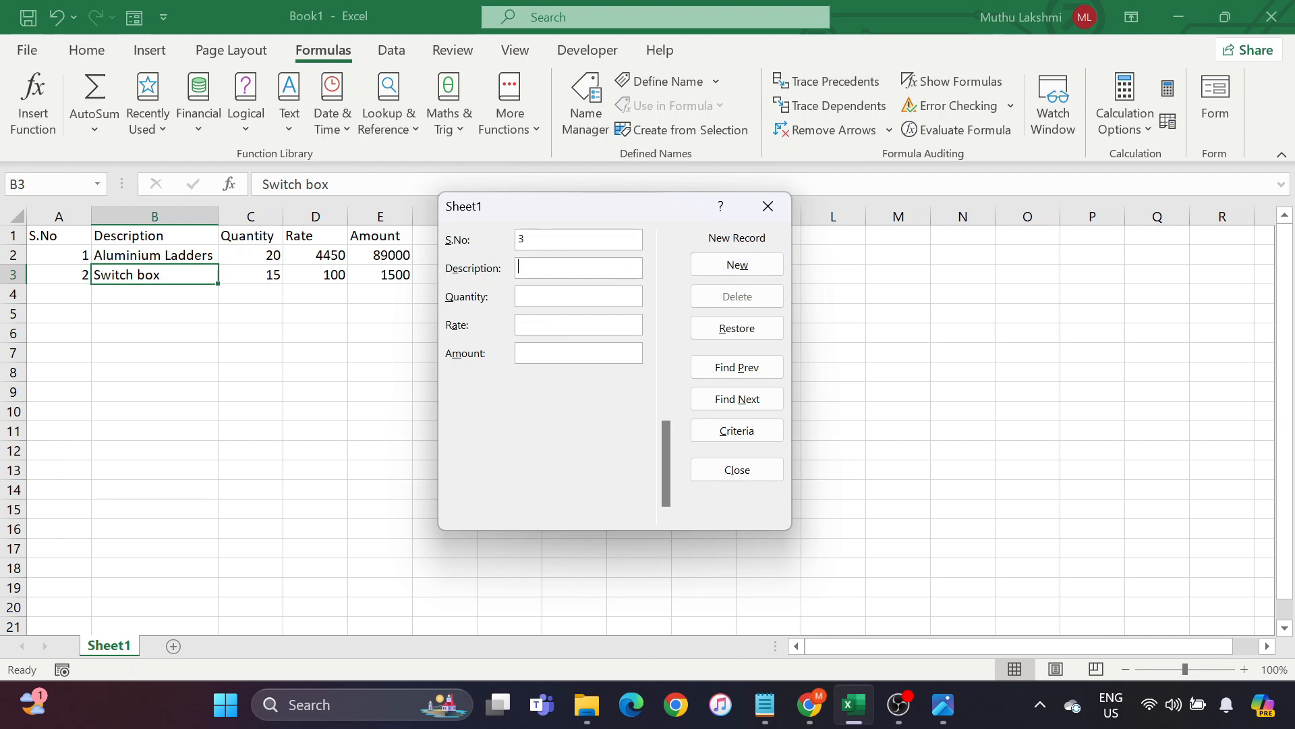
type("Laddae")
key("BackSpace")
type("r10")
key("Tab")
type("100")
type("0")
key("BackSpace")
type("1000")
key("Return")
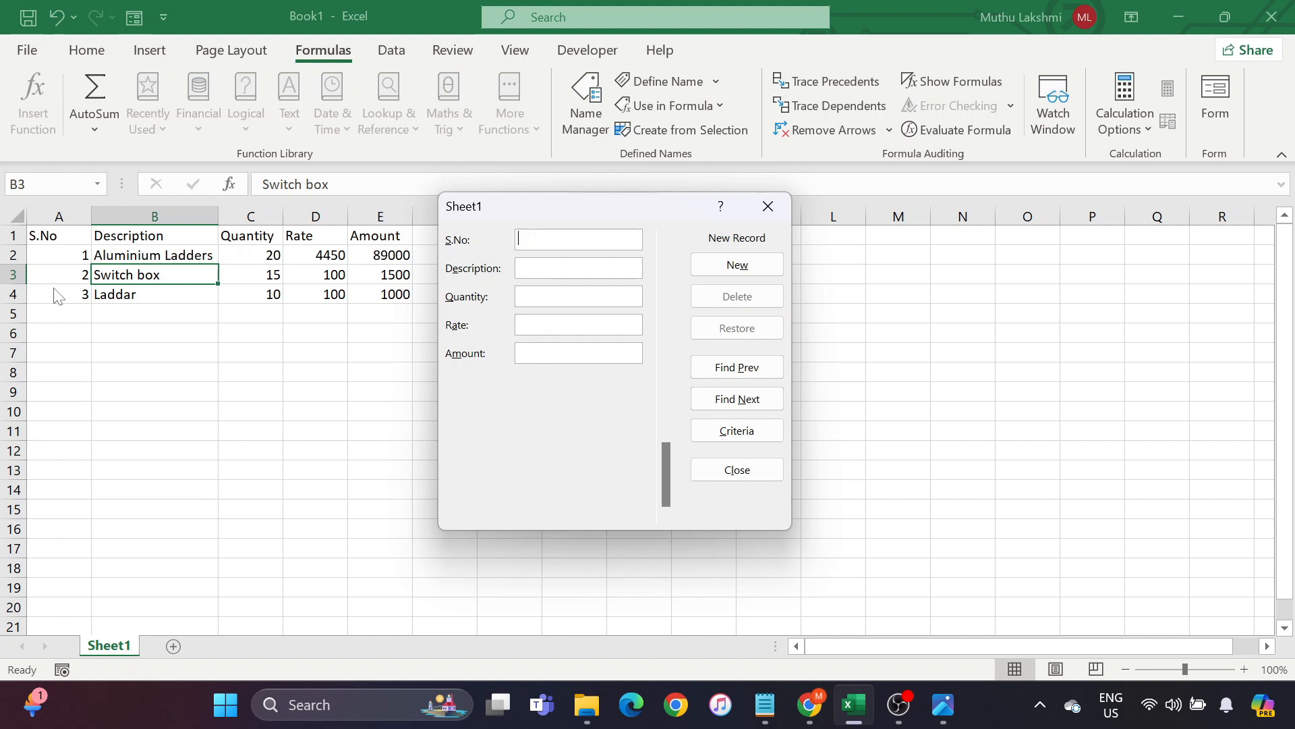
- Return to the Laddar record in the data form and set its rate to 1000 and amount to 10000
left_click(732, 373)
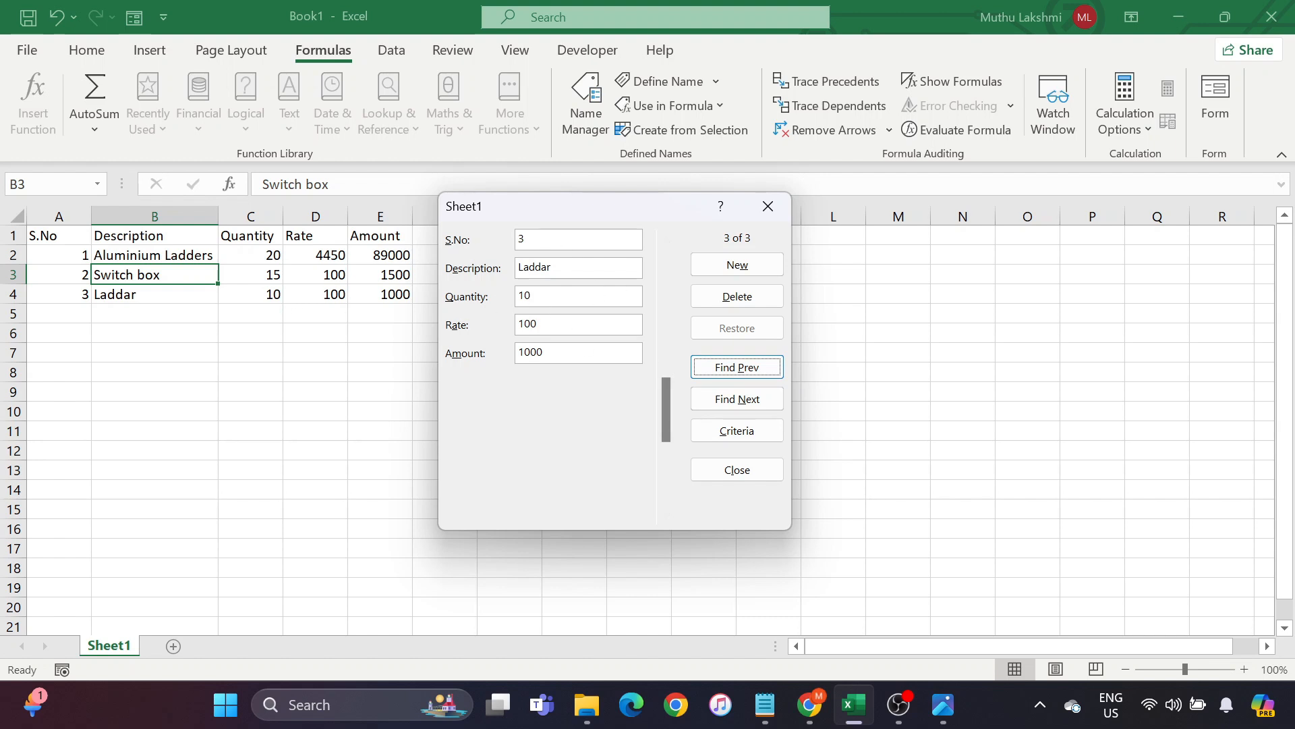
left_click(533, 295)
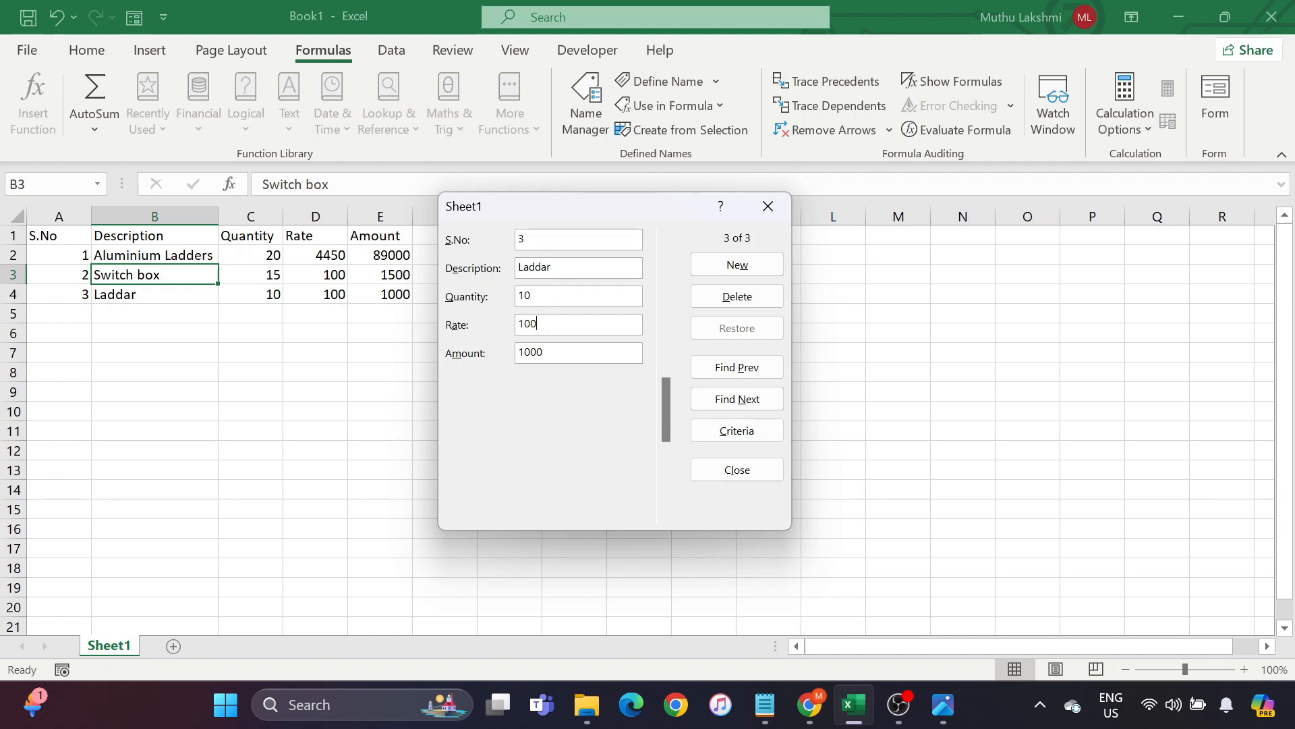
type("0")
left_click(558, 352)
type("0")
key("Return")
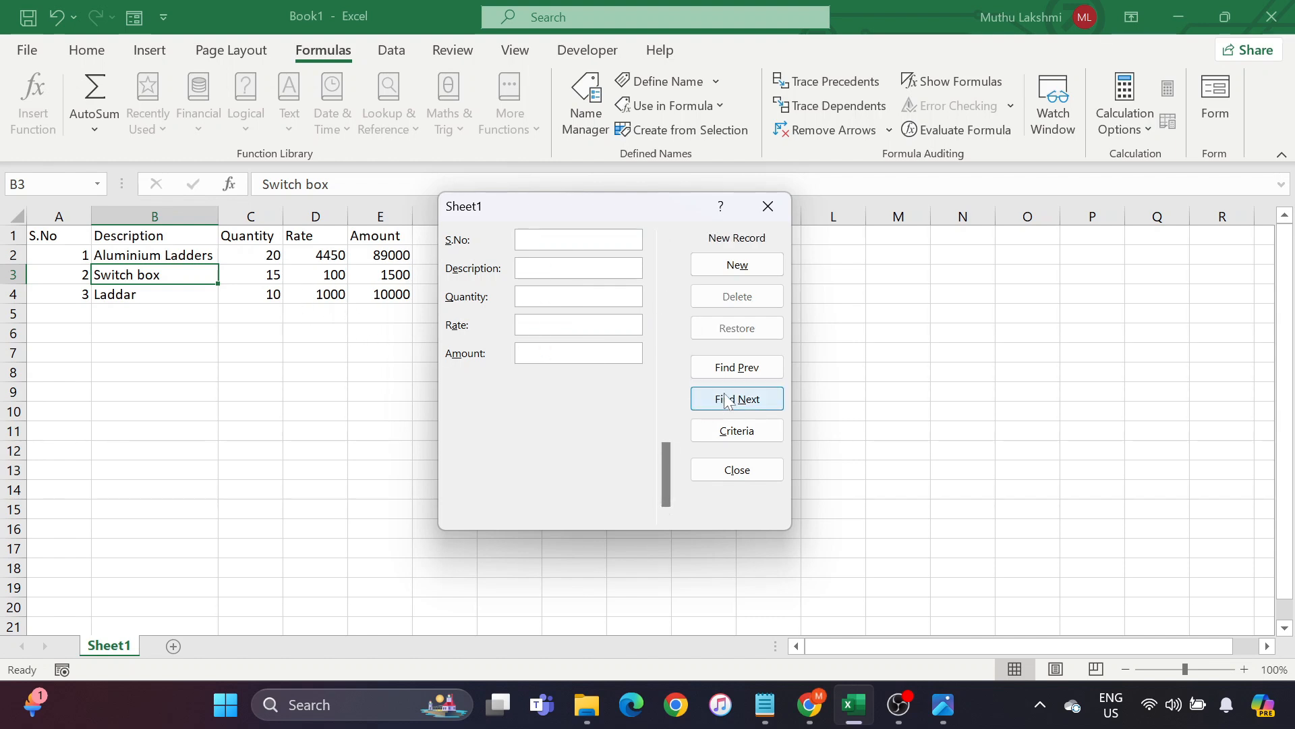
- Find the Laddar record in the data form and delete it permanently
left_click(738, 377)
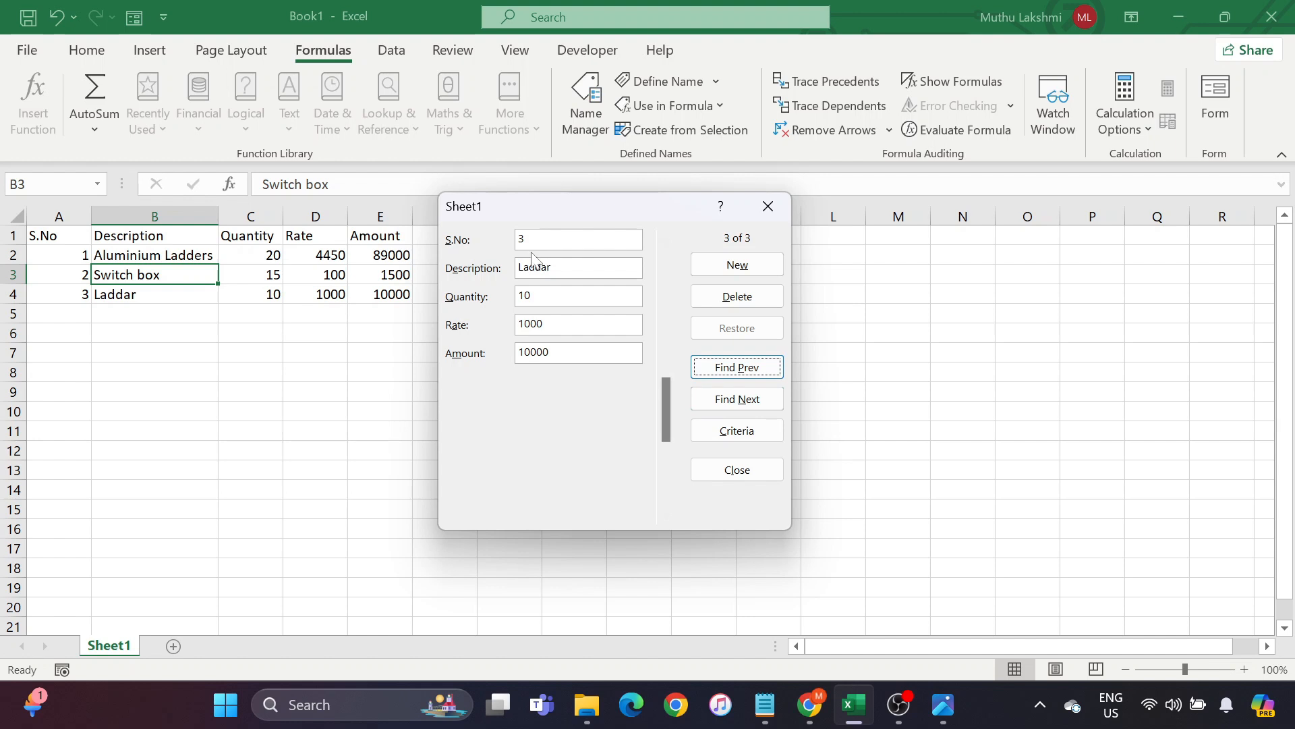
left_click(722, 304)
left_click(637, 402)
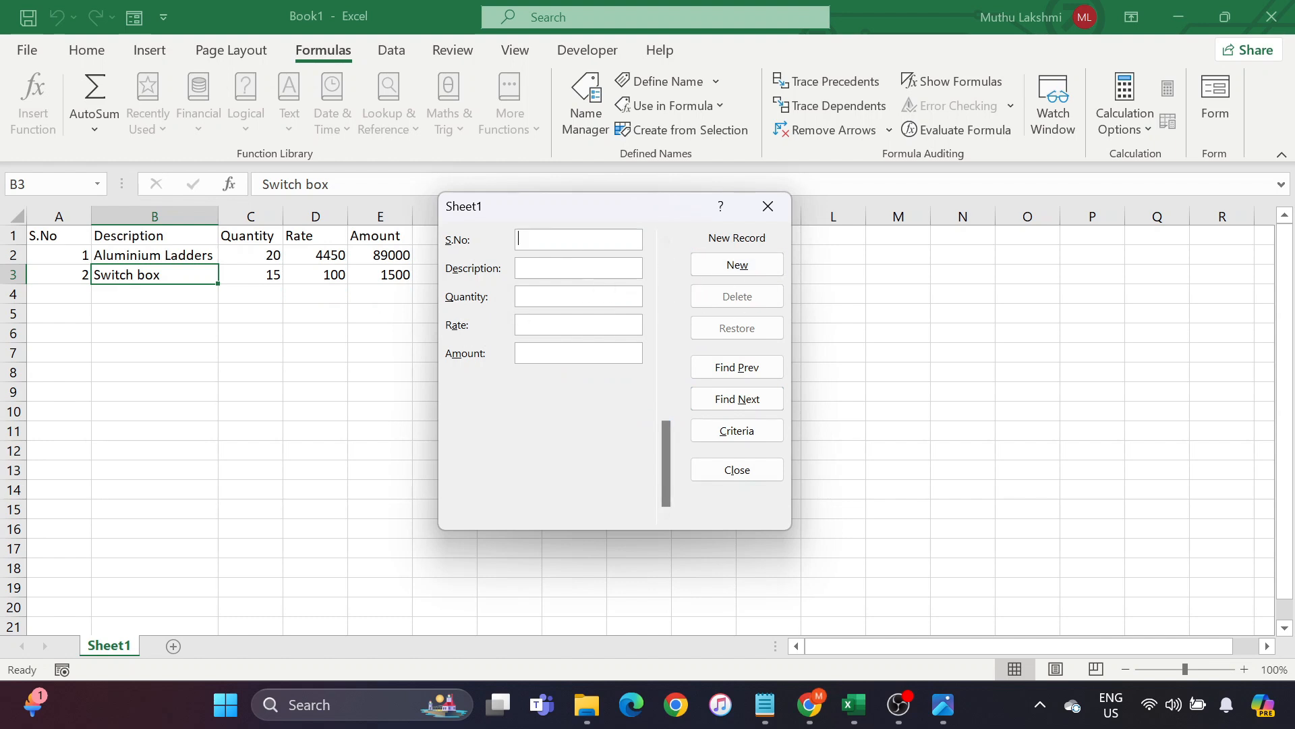
- Browse back and forth through the Aluminium Ladders and Switch box records in the data form
left_click(748, 370)
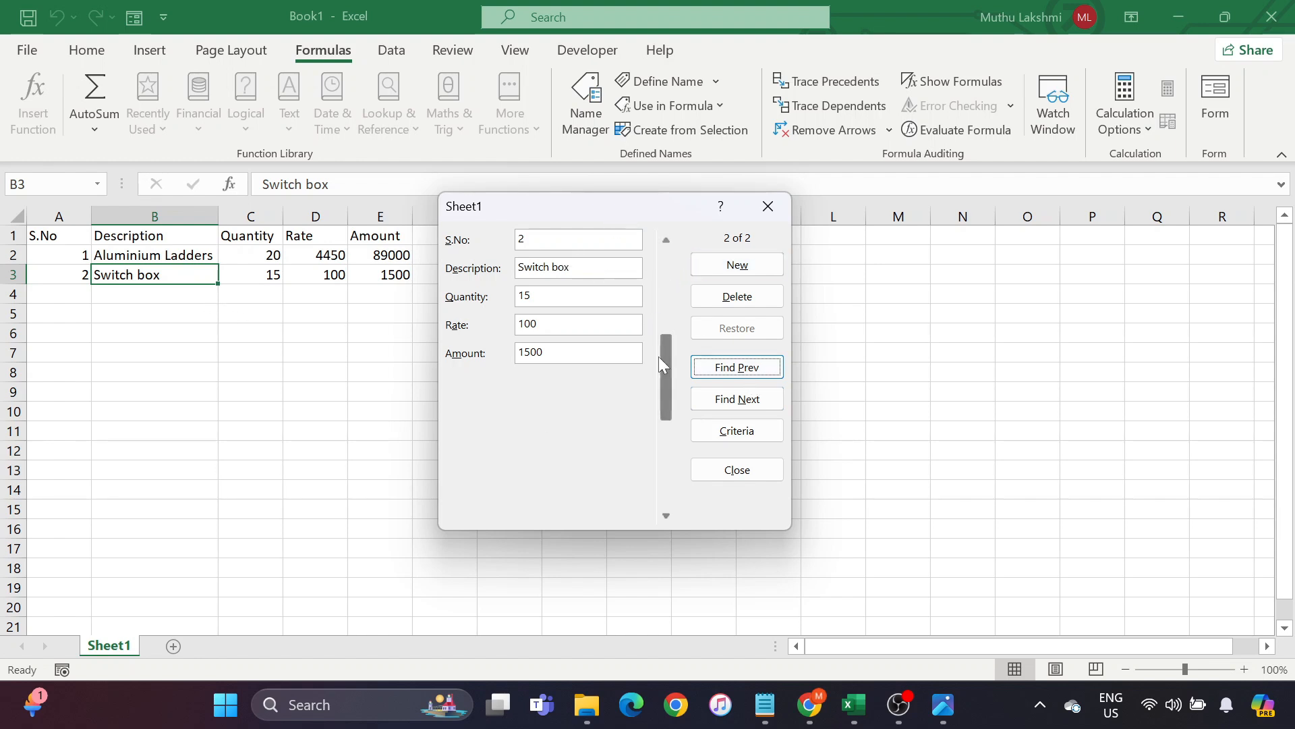
left_click_drag(666, 367, 669, 273)
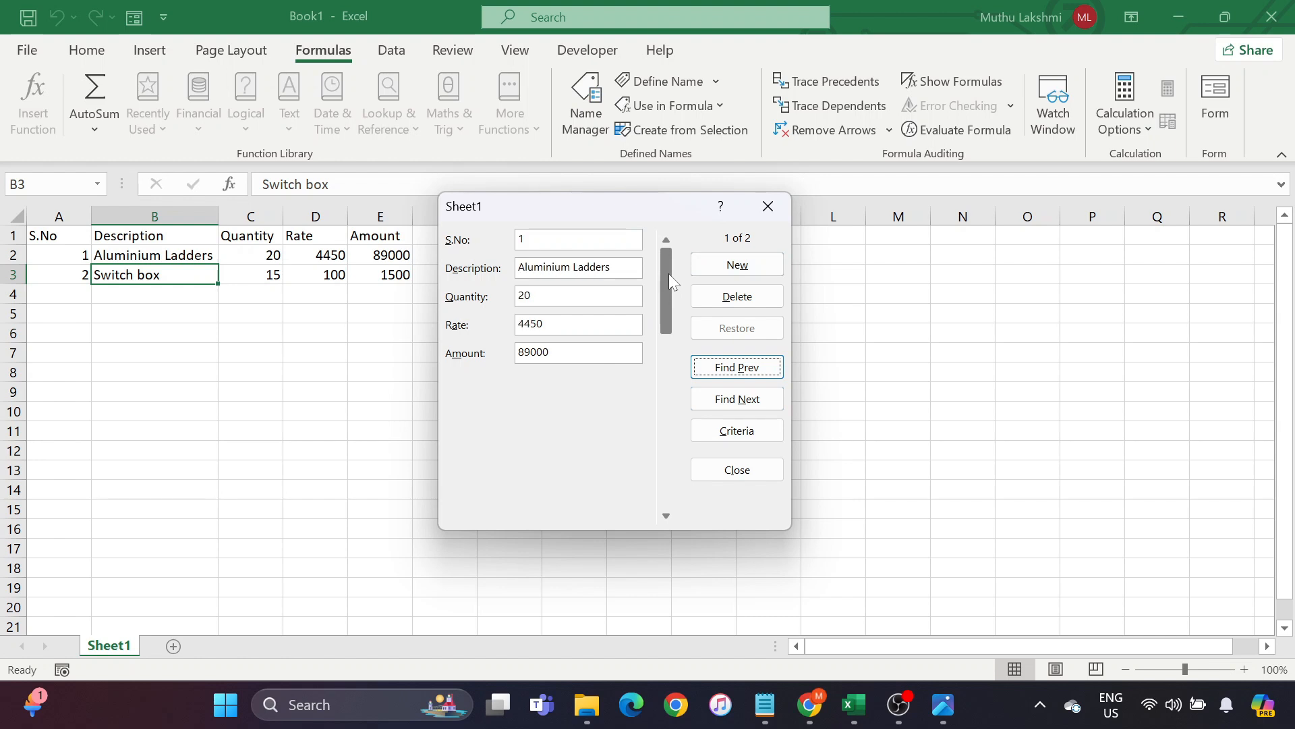
left_click_drag(671, 351, 669, 419)
left_click(670, 406)
left_click(731, 399)
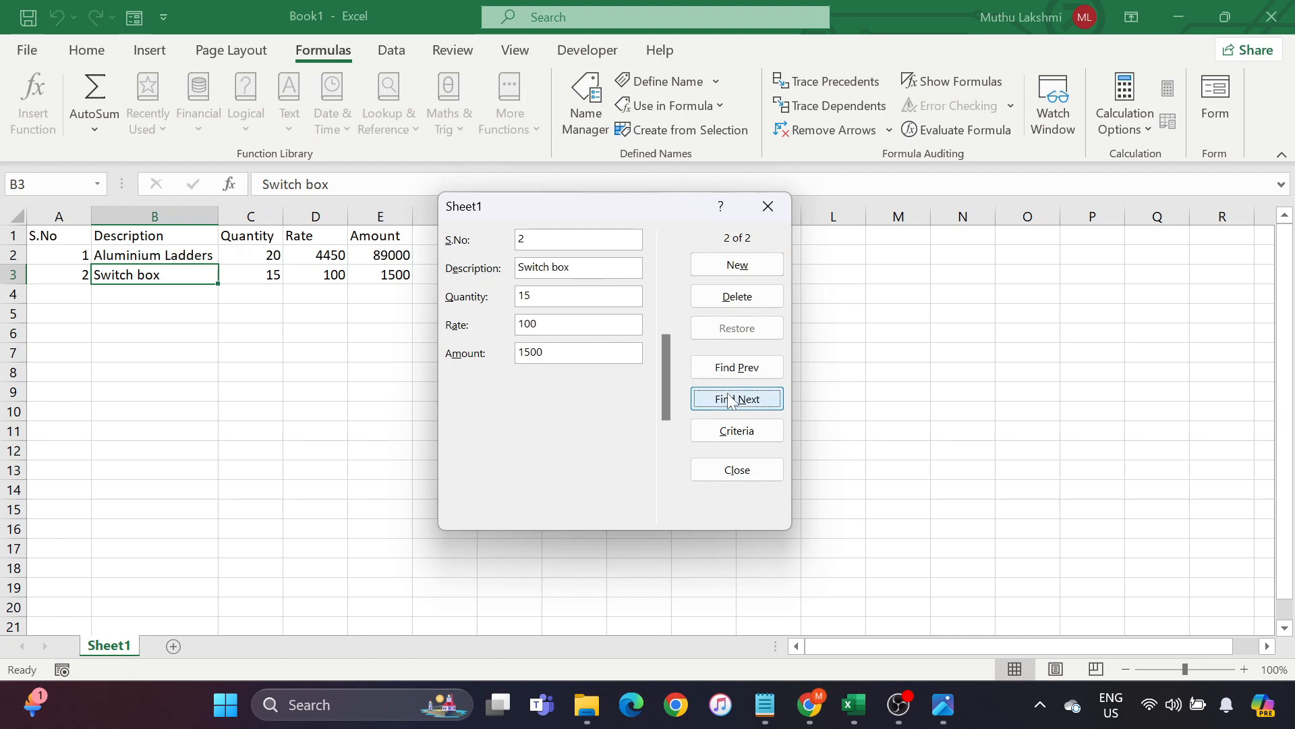
- Add a new record with S.No 3, description Laddar, quantity 20, rate 100 and amount 2000
left_click(723, 265)
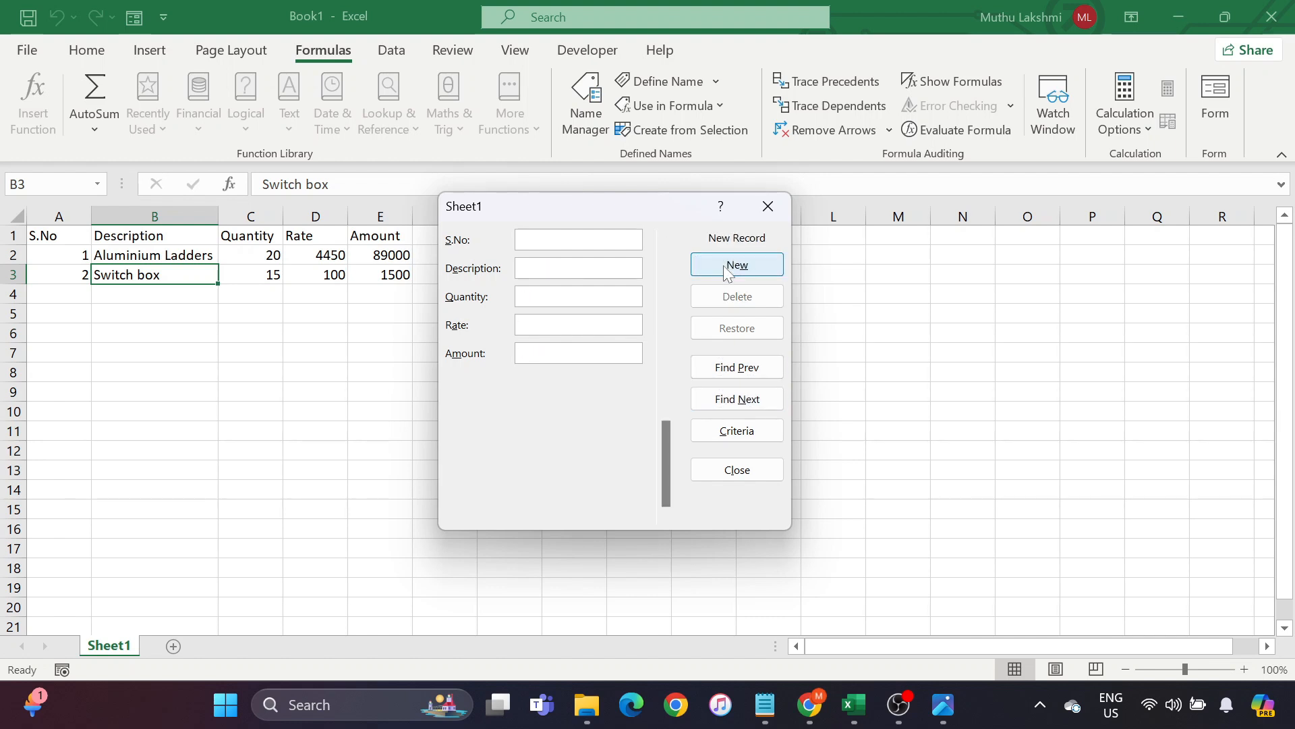
type("3")
type("Laddar")
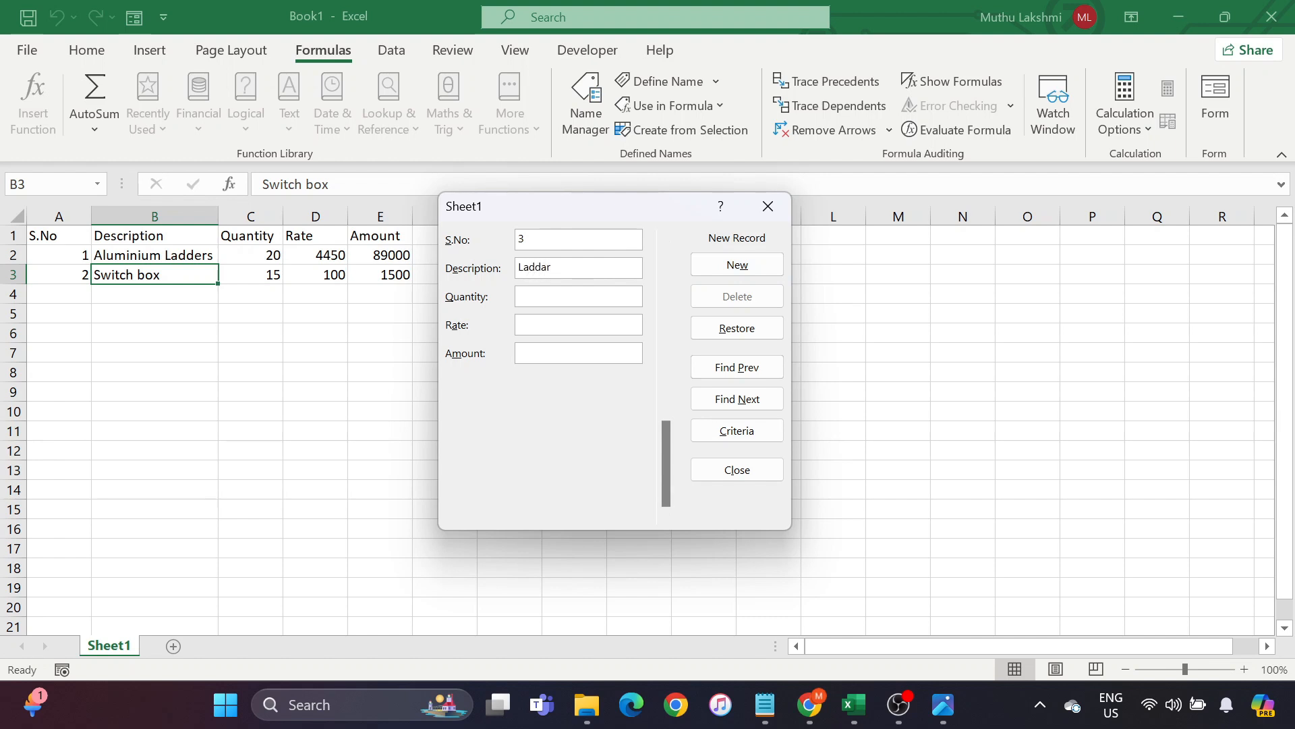
type("1")
key("BackSpace")
type("201000")
key("Tab")
type("2000")
key("Return")
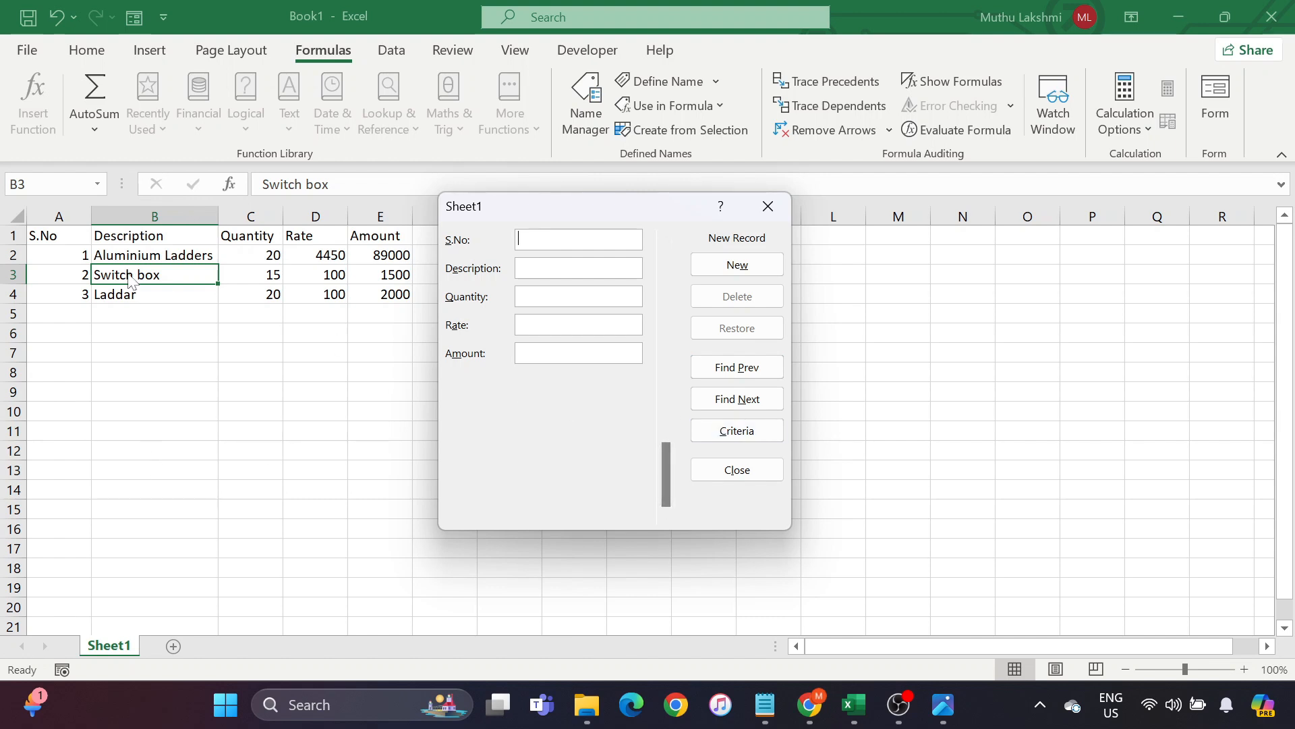
- View the data form's search criteria fields, and reopen the form at the first record
left_click(732, 433)
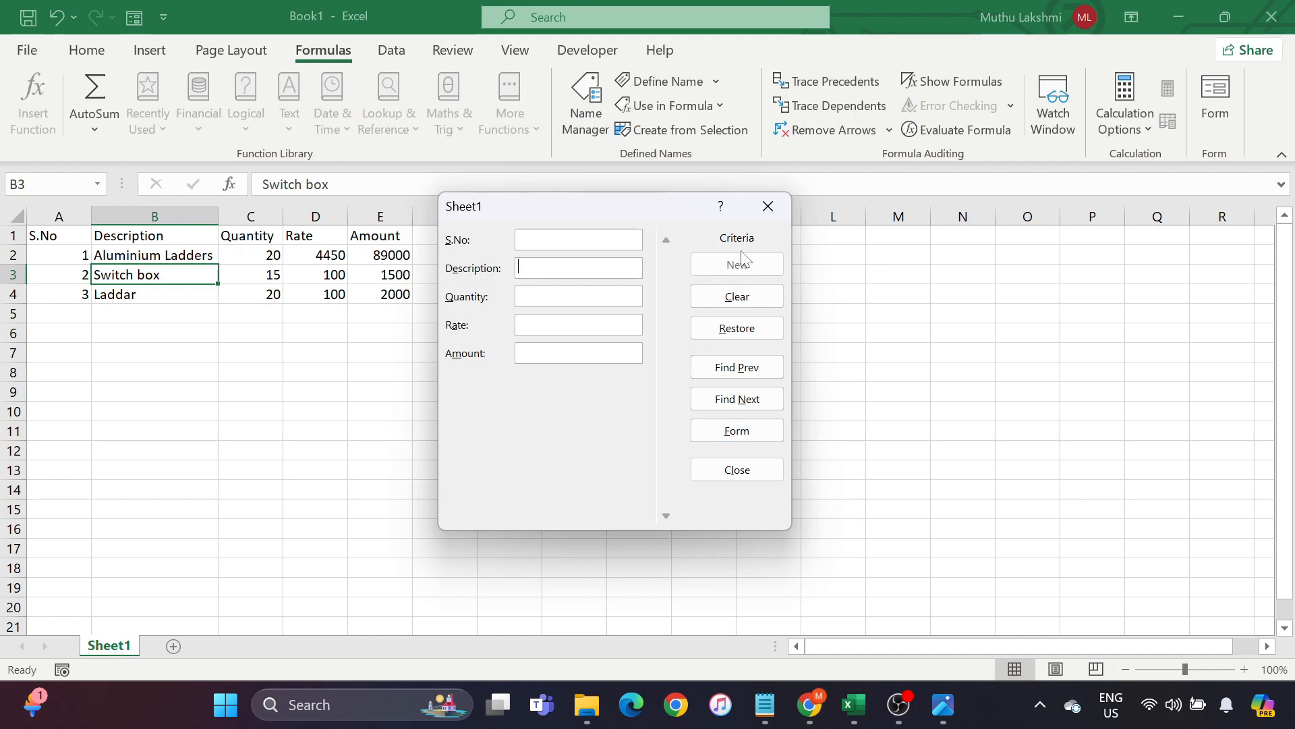
left_click(737, 470)
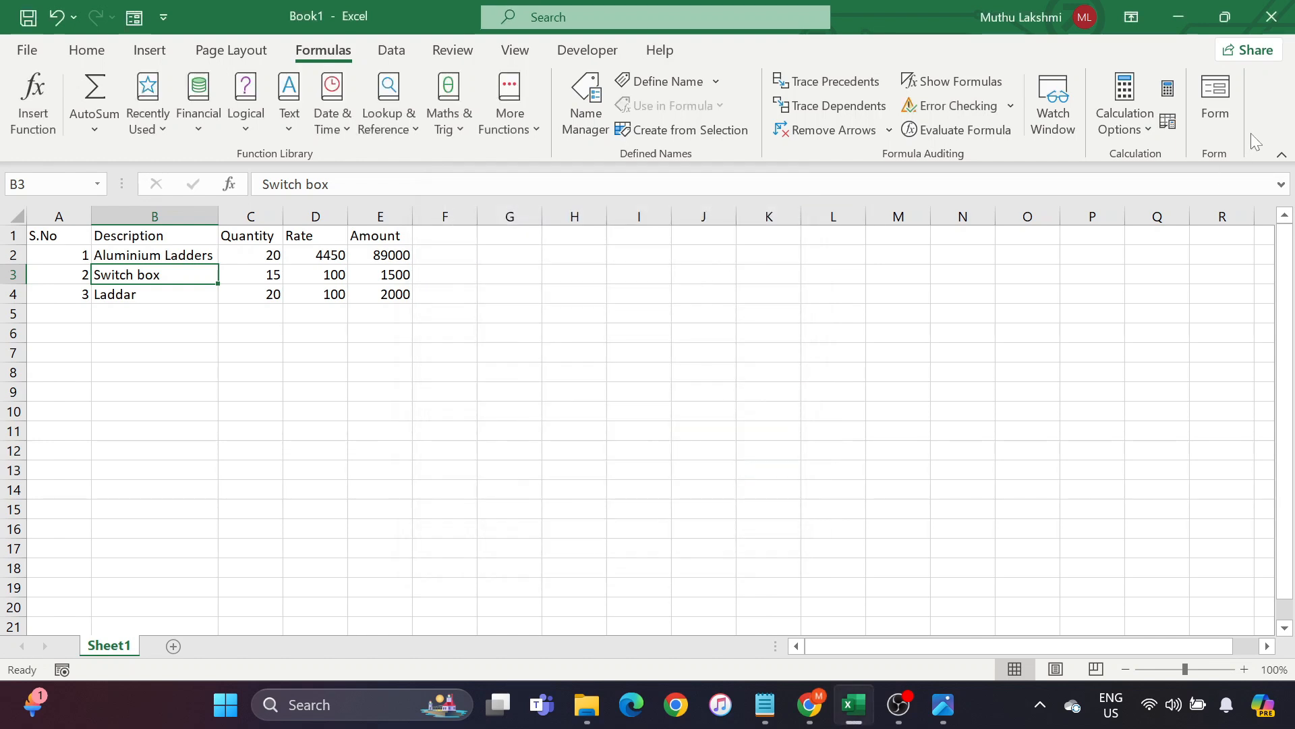
left_click(1216, 101)
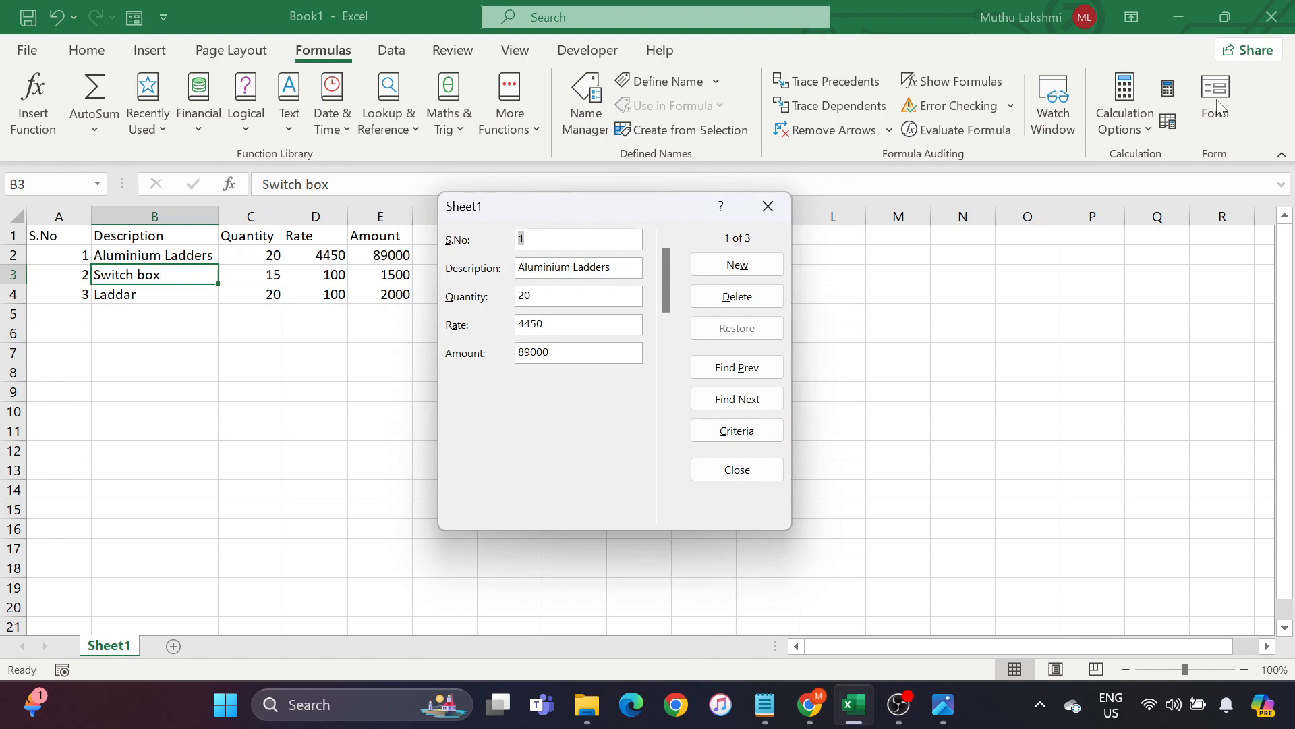